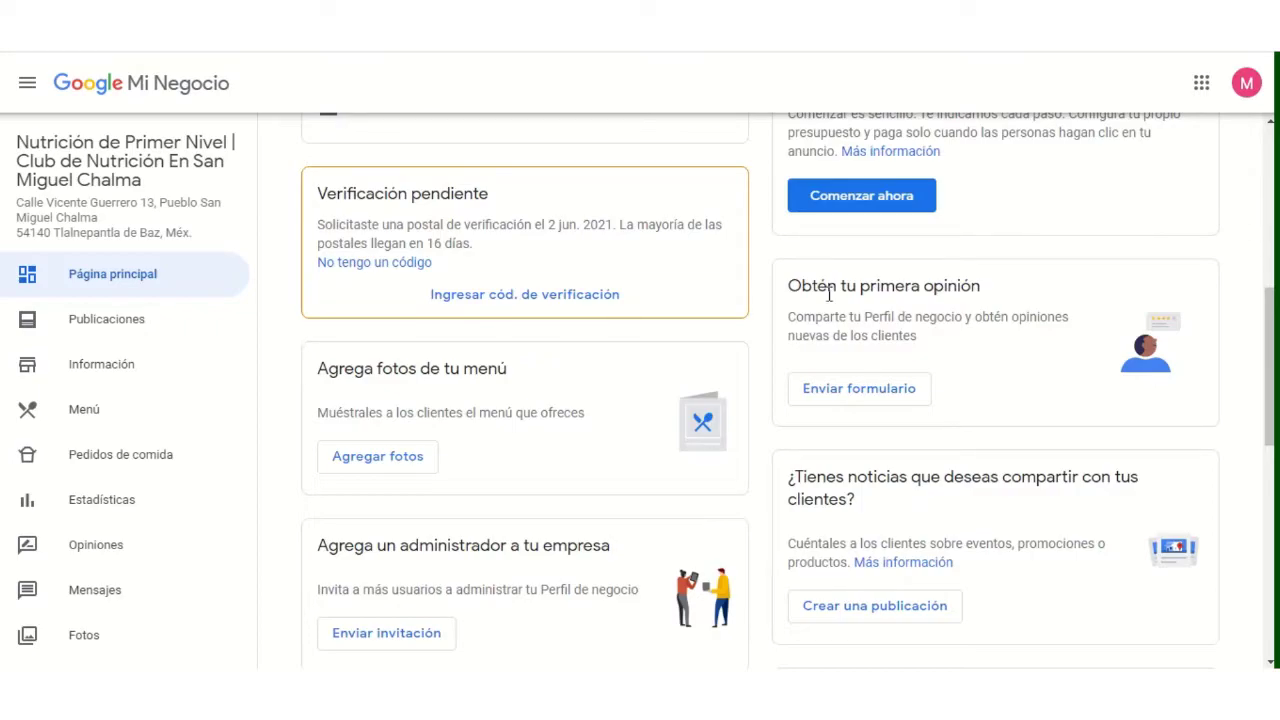
# Step: Review the pending verification notice on the business home page and the notice in the publications section
pyautogui.click(386, 264)
pyautogui.scroll(6, 751, 507)
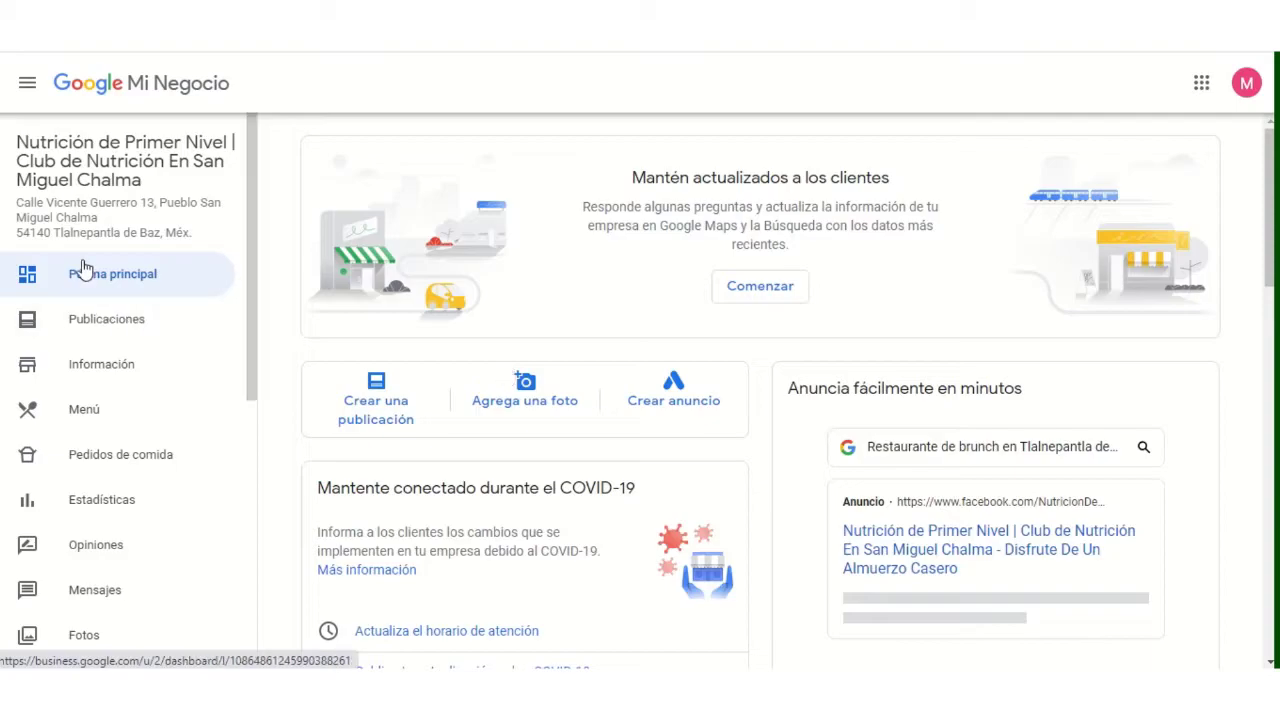
pyautogui.click(113, 315)
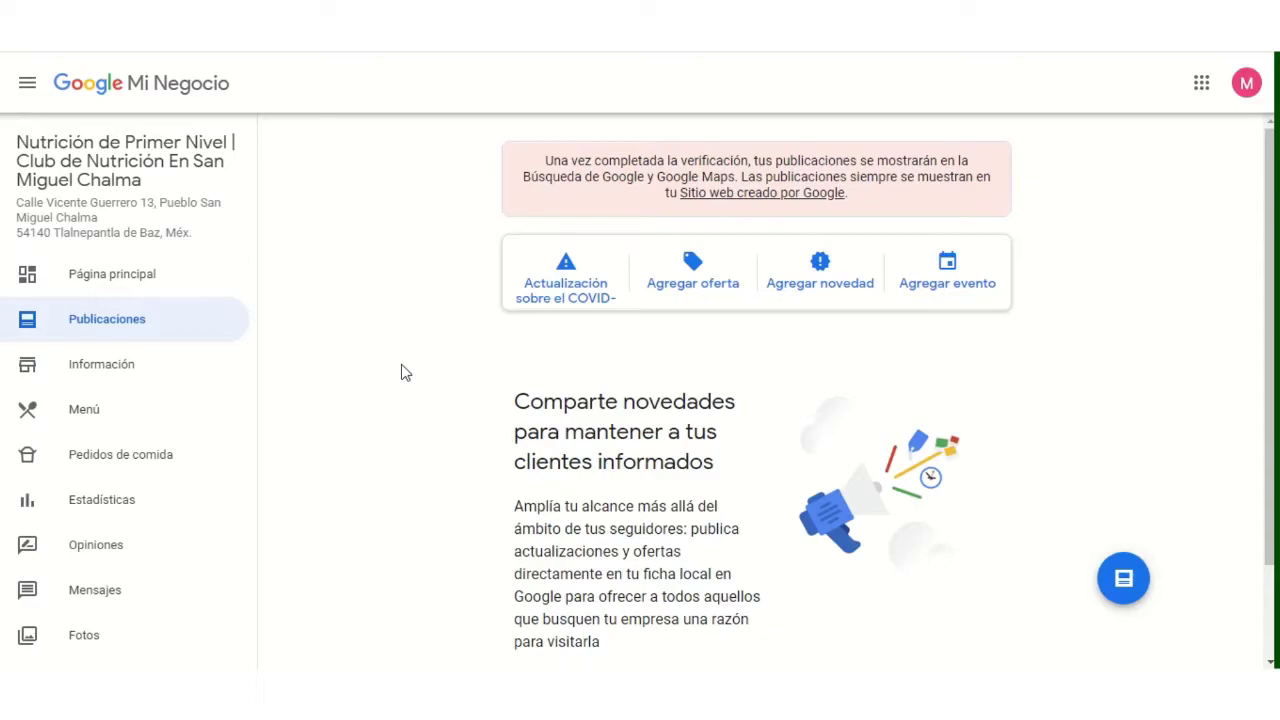
pyautogui.click(101, 285)
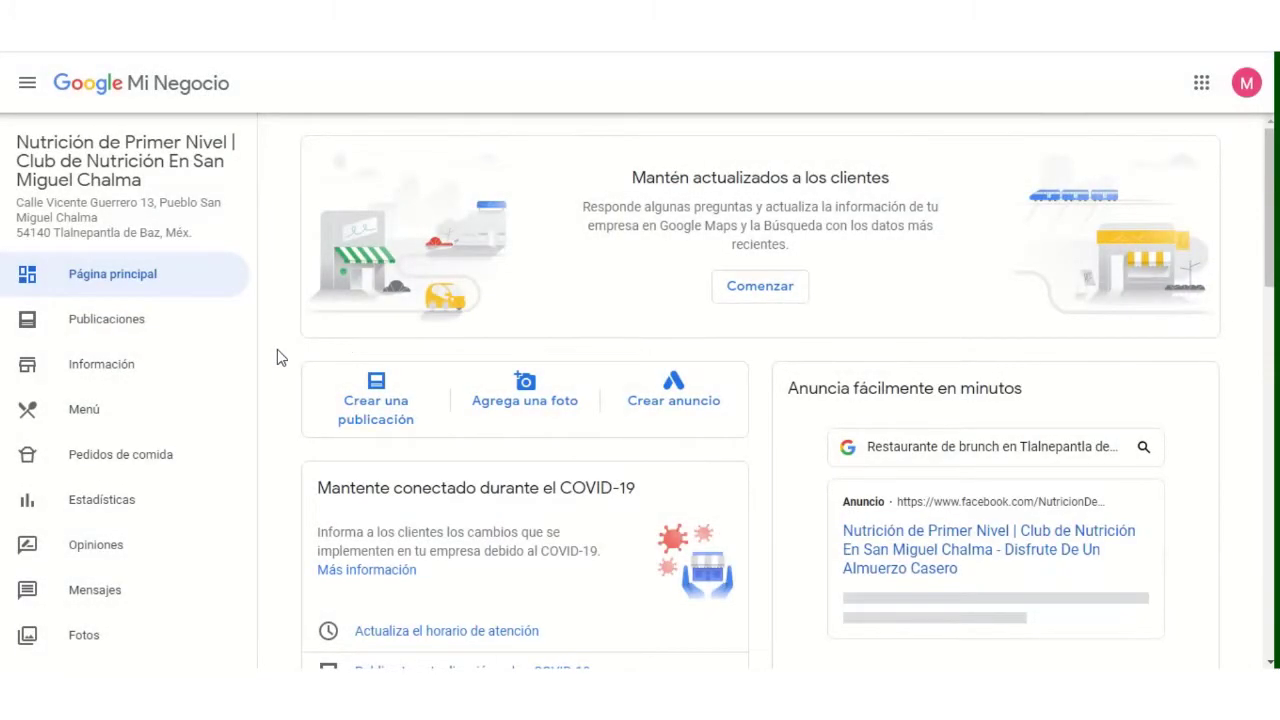
pyautogui.scroll(-5, 279, 352)
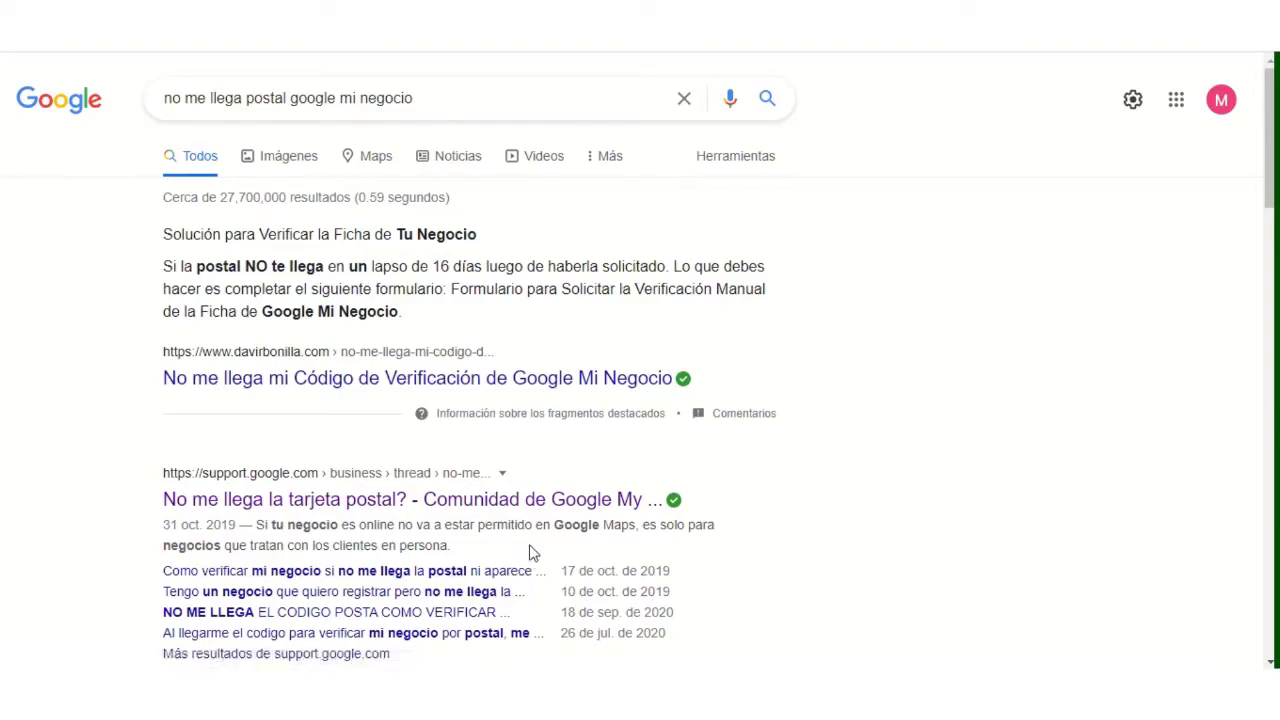
# Step: Look through the Google results for "no me llega postal google mi negocio" and open the community thread "No me llega la tarjeta postal?"
pyautogui.scroll(-2, 529, 551)
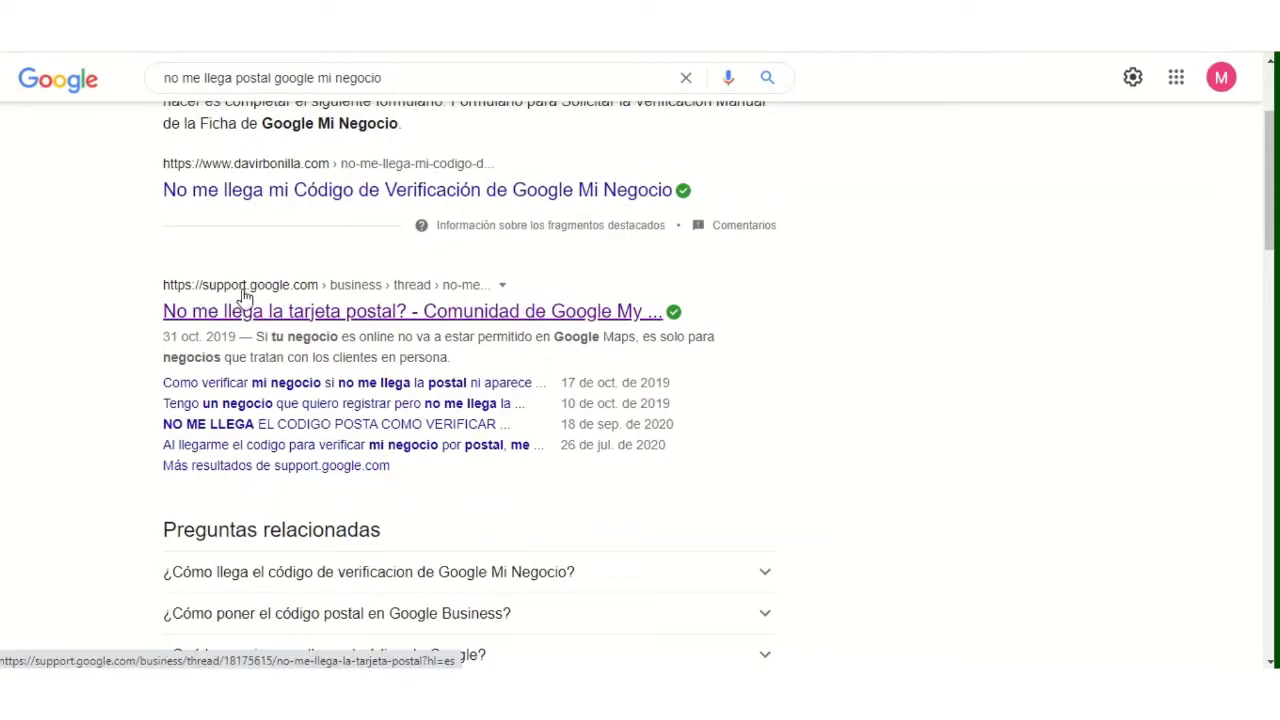
pyautogui.scroll(1, 184, 318)
pyautogui.scroll(1, 184, 318)
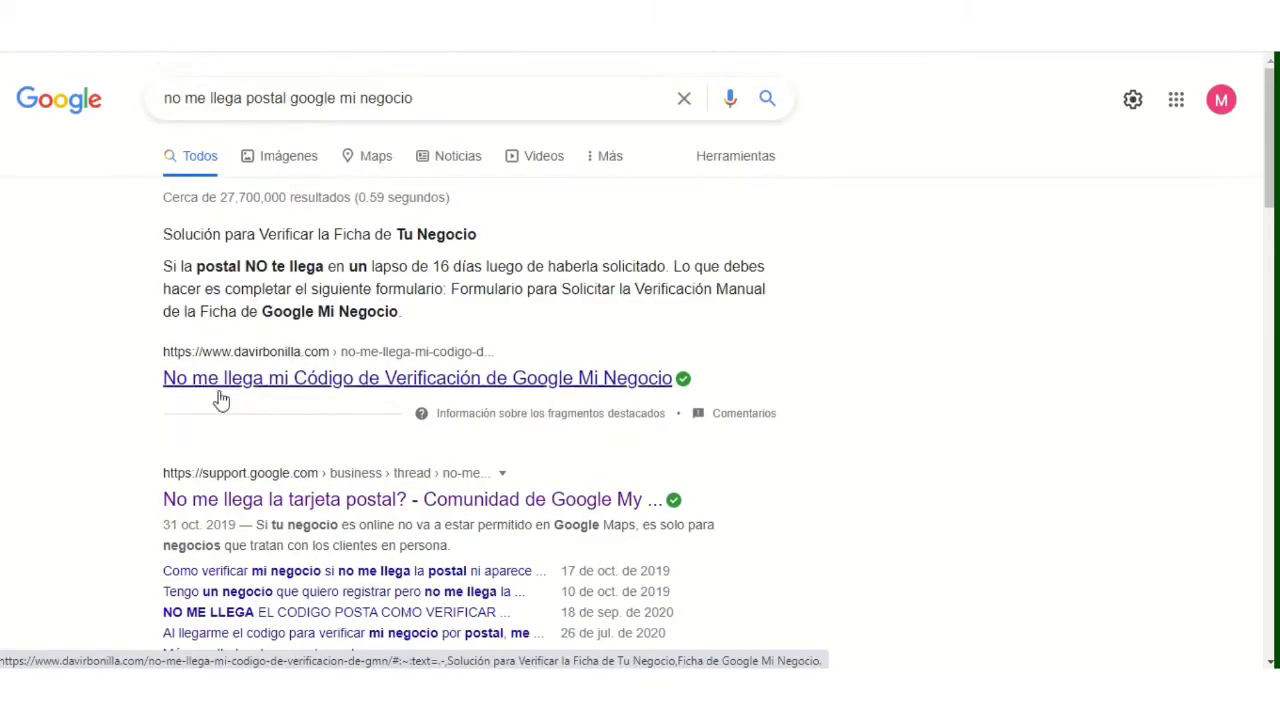
pyautogui.scroll(-1, 220, 400)
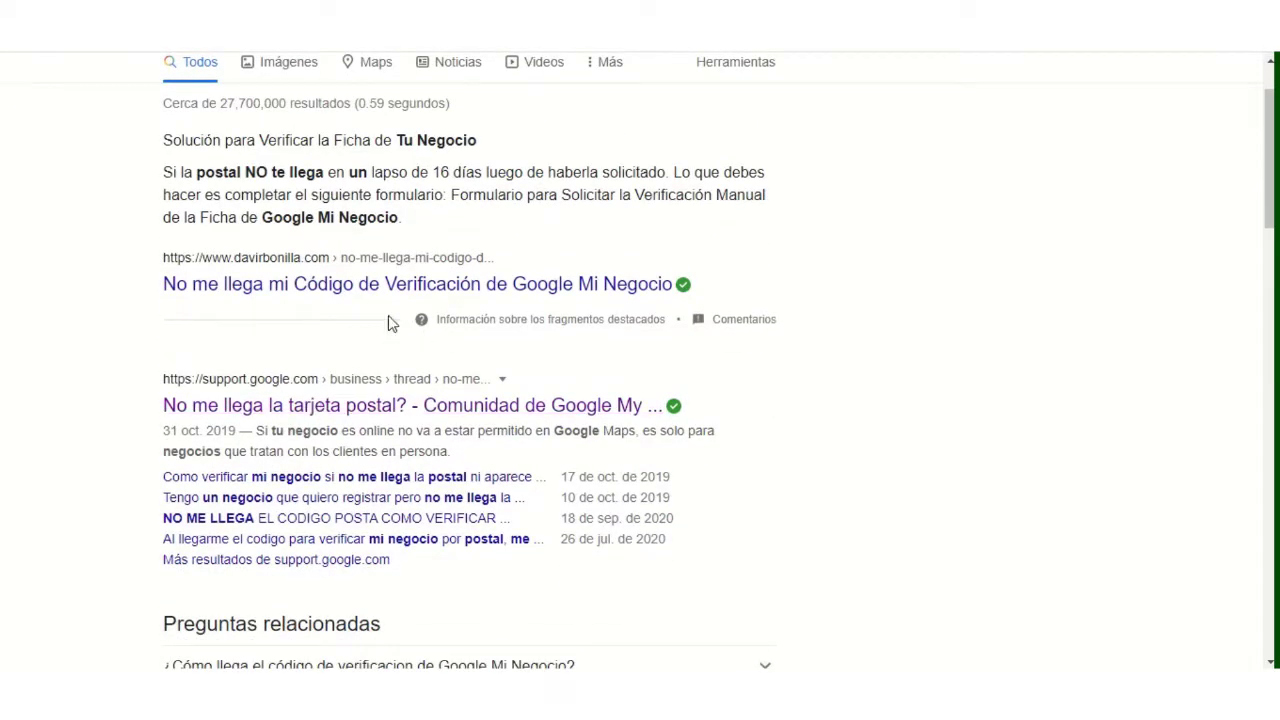
pyautogui.scroll(-1, 390, 346)
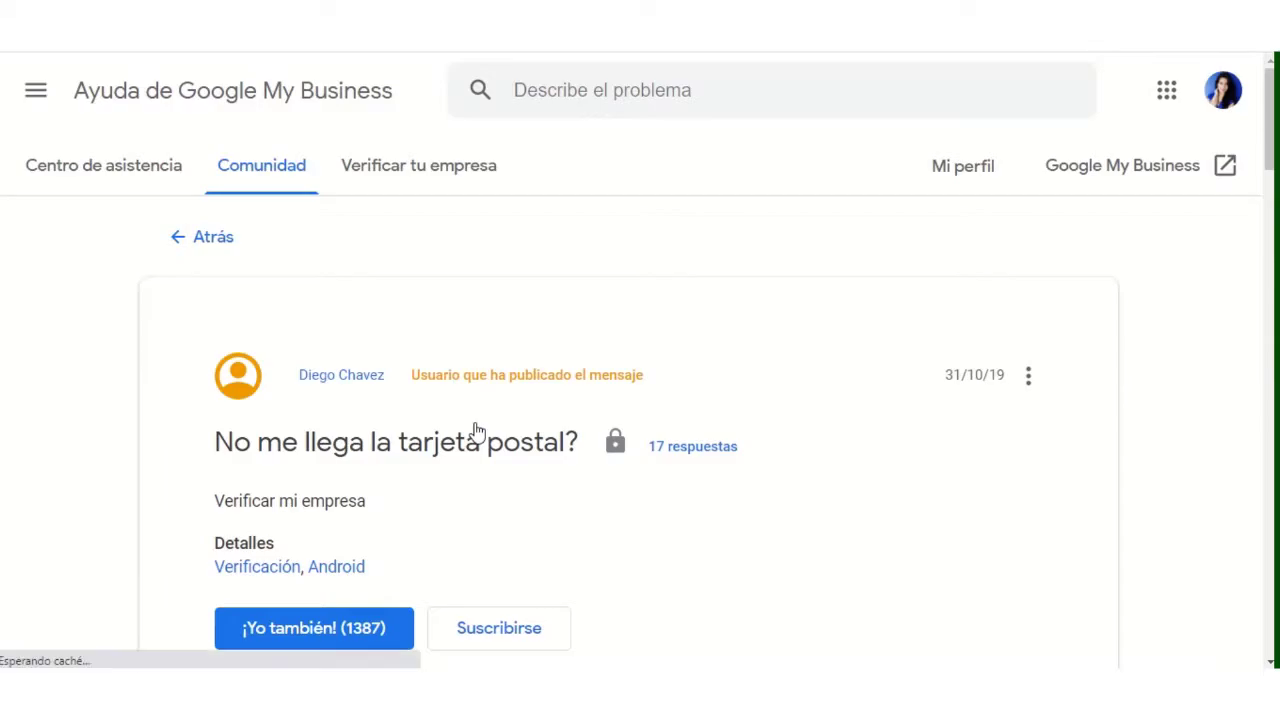
# Step: Read the replies in the postcard thread and open the manual verification form linked in the Platinum product expert's answer
pyautogui.scroll(-5, 476, 430)
pyautogui.scroll(3, 476, 430)
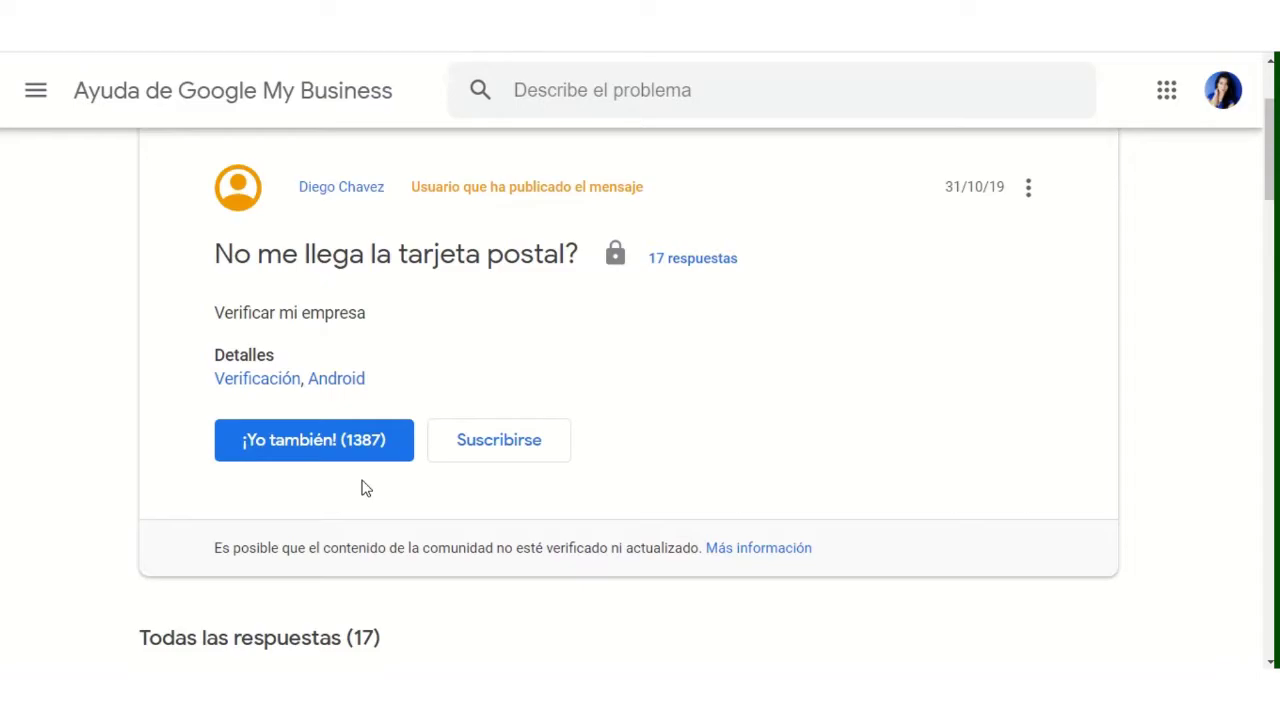
pyautogui.scroll(-7, 365, 488)
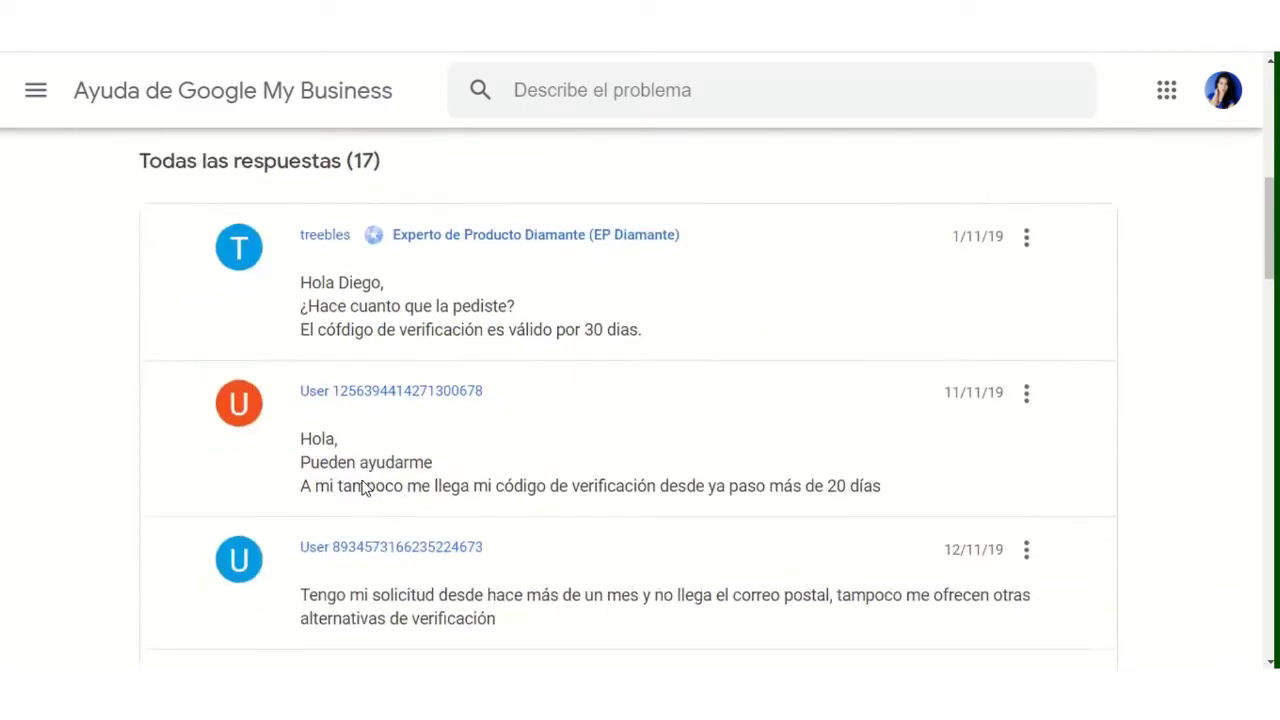
pyautogui.scroll(-1, 578, 488)
pyautogui.scroll(3, 578, 488)
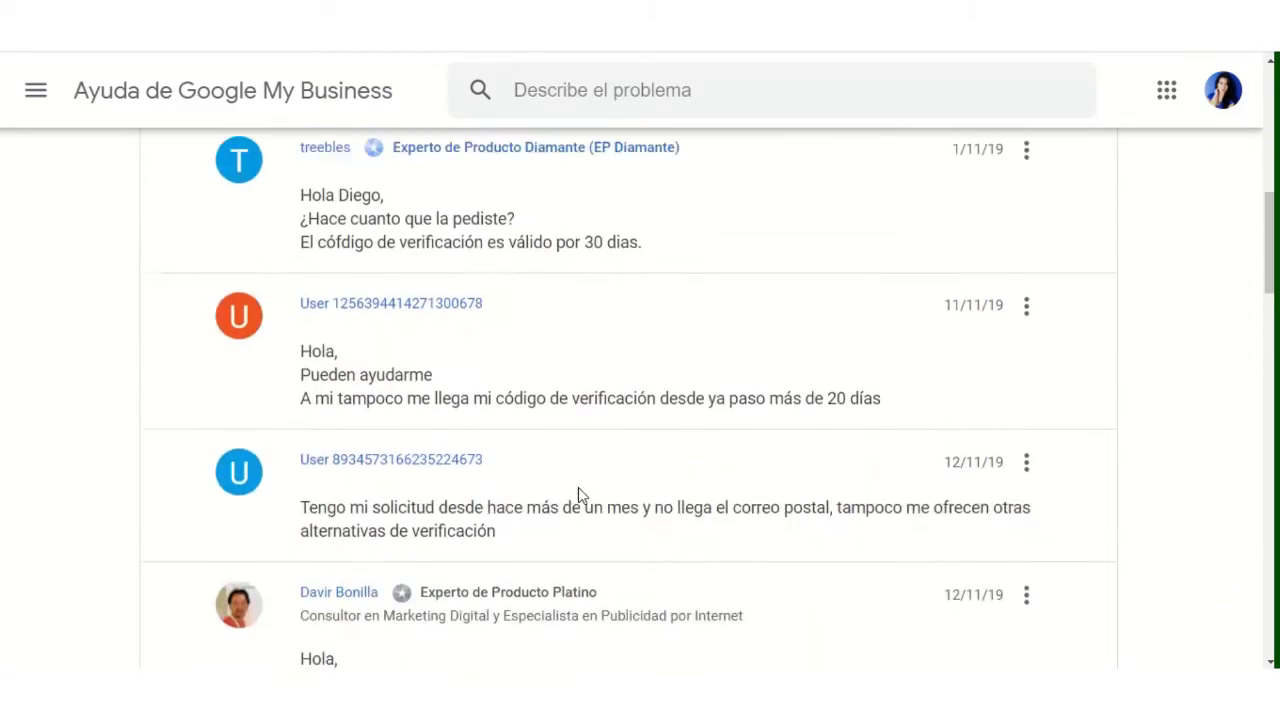
pyautogui.scroll(1, 578, 490)
pyautogui.scroll(-3, 578, 490)
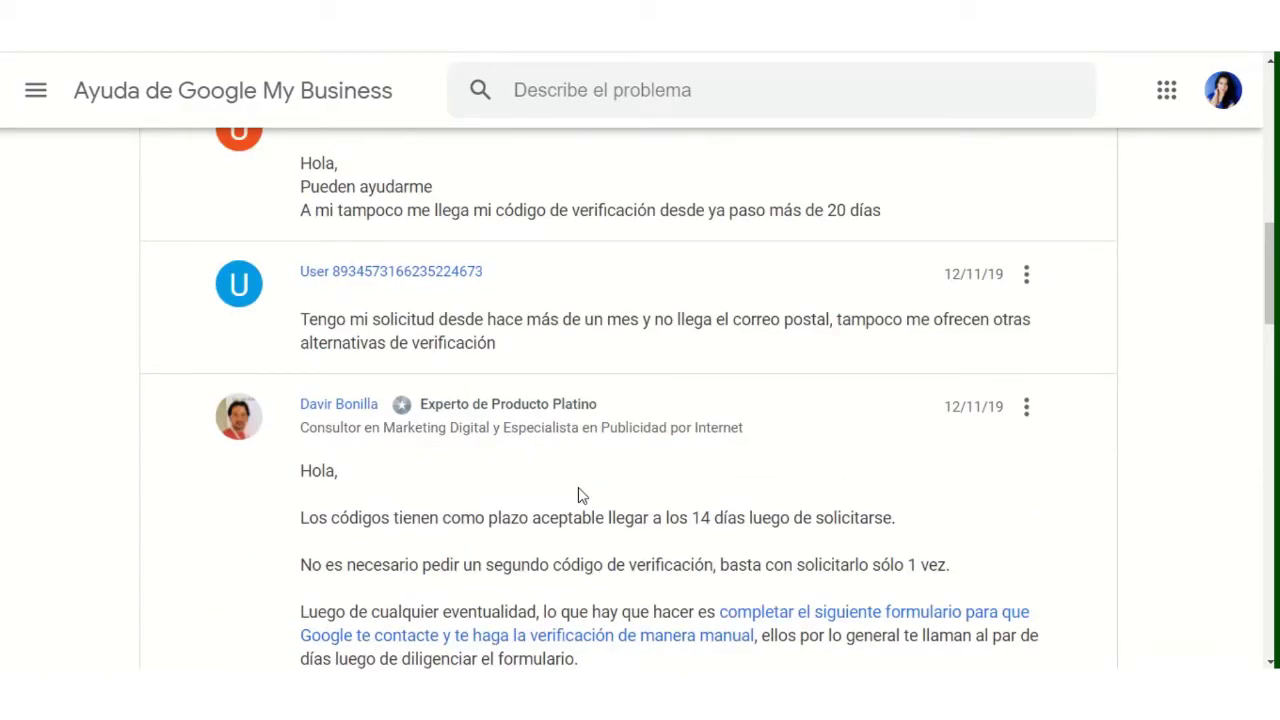
pyautogui.scroll(-2, 578, 495)
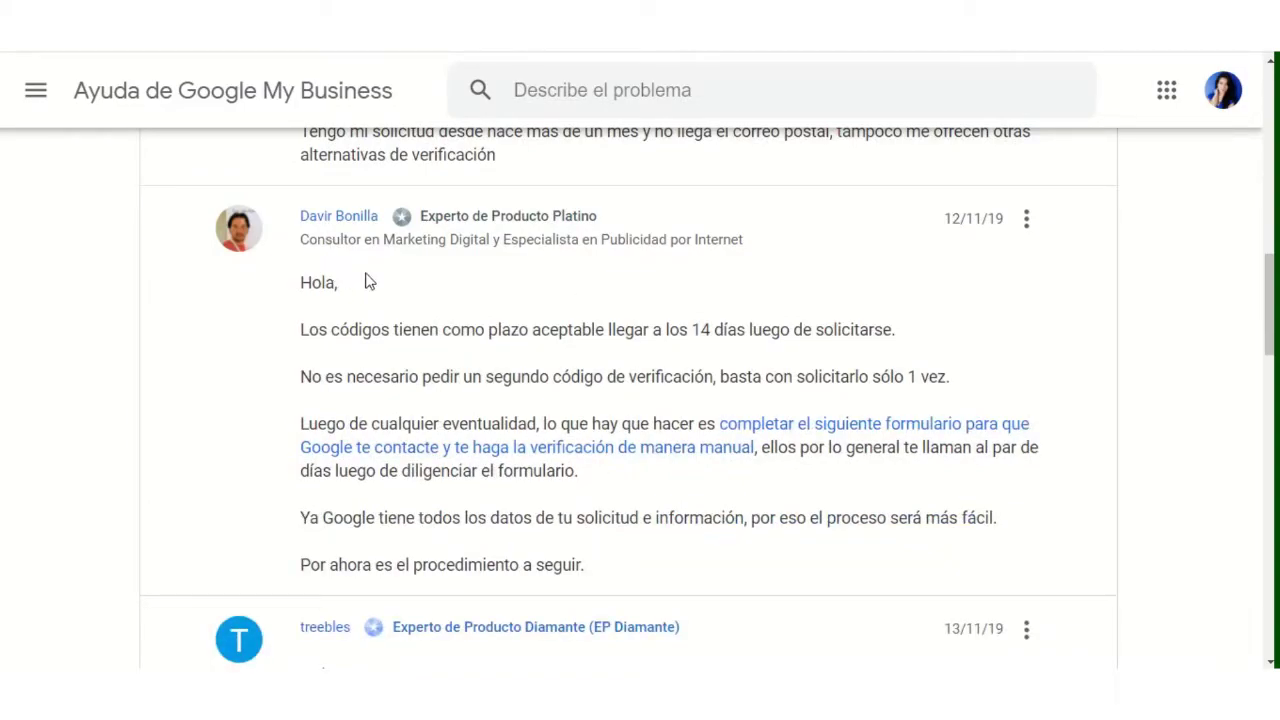
pyautogui.scroll(-1, 380, 395)
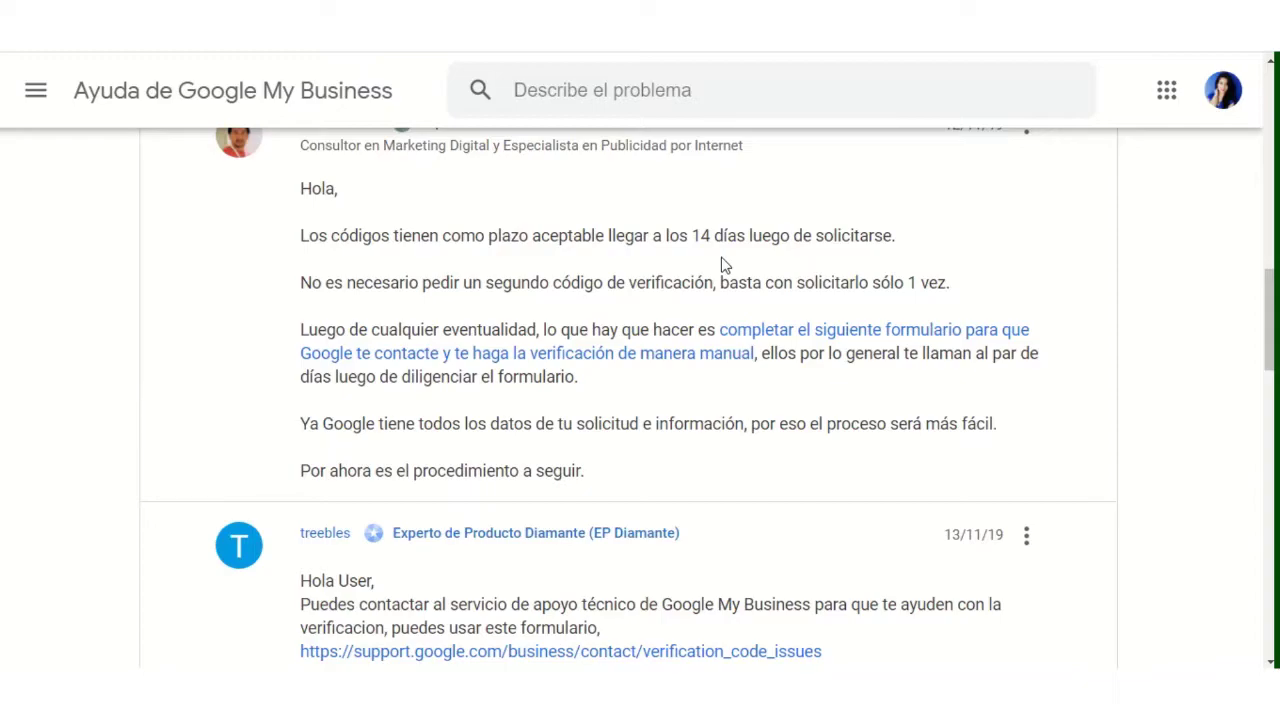
pyautogui.click(658, 362)
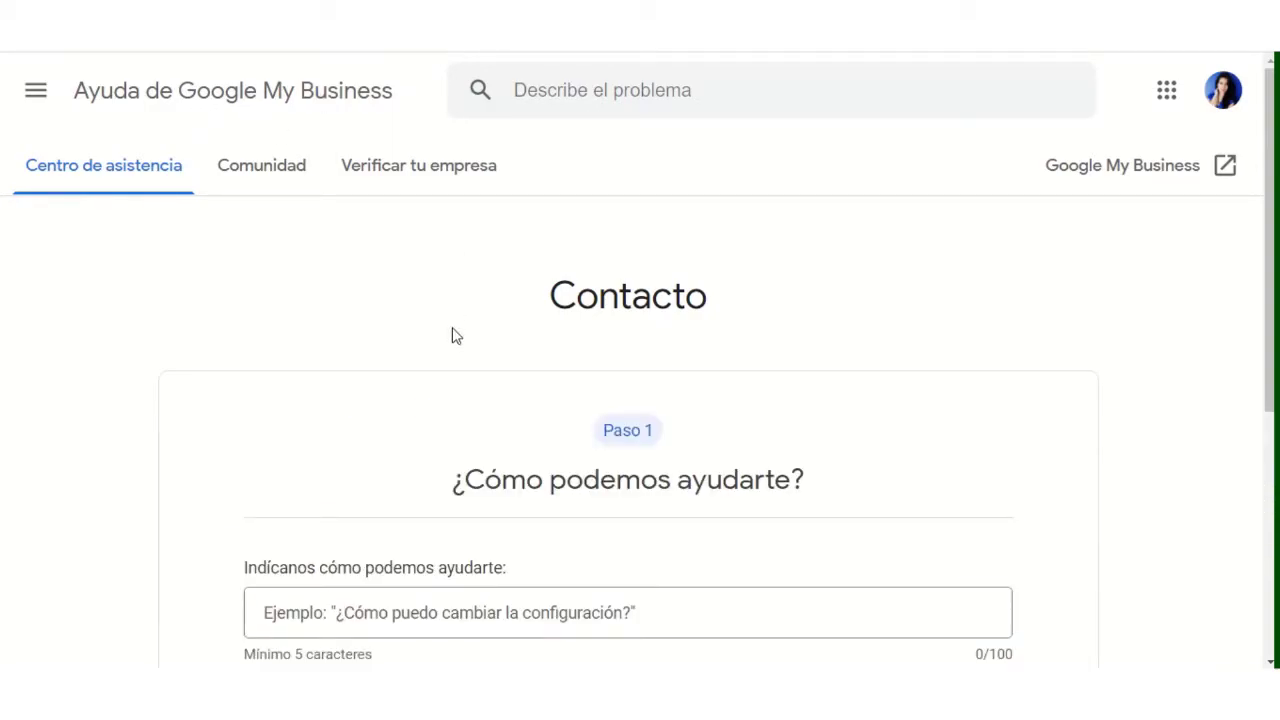
# Step: Examine the support contact form and check which account manages the business profile
pyautogui.scroll(-4, 452, 336)
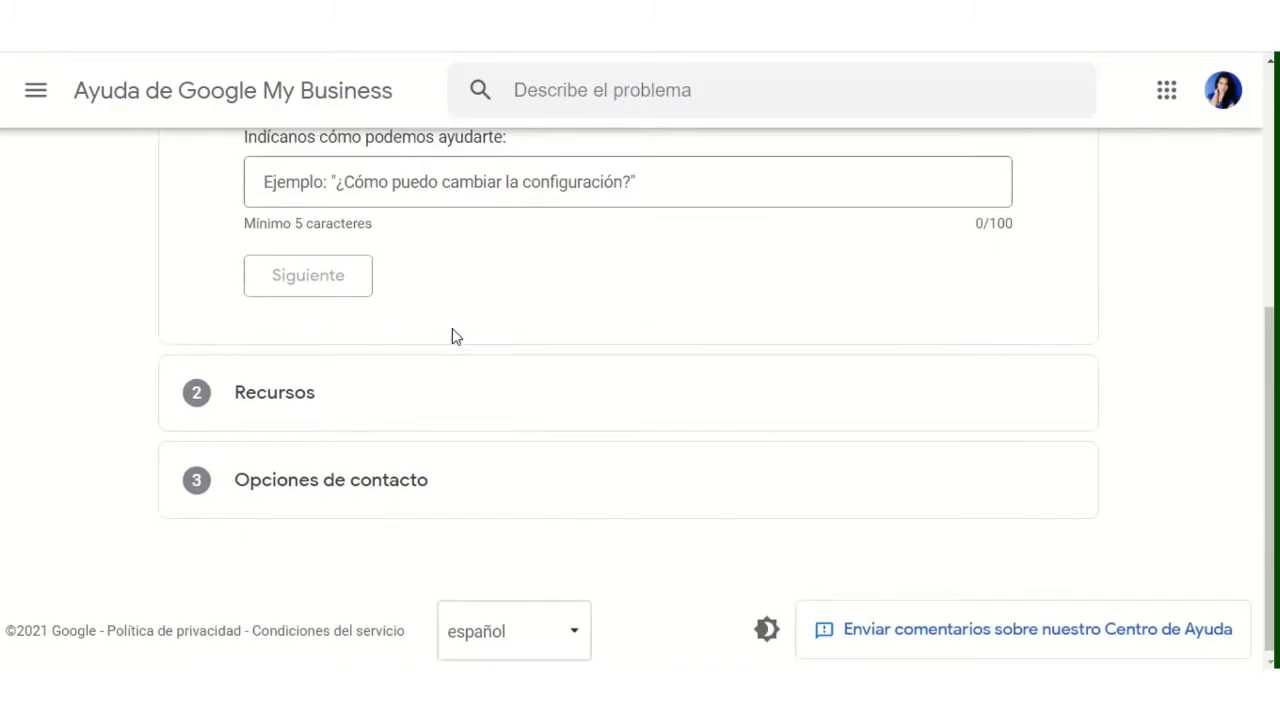
pyautogui.scroll(4, 452, 336)
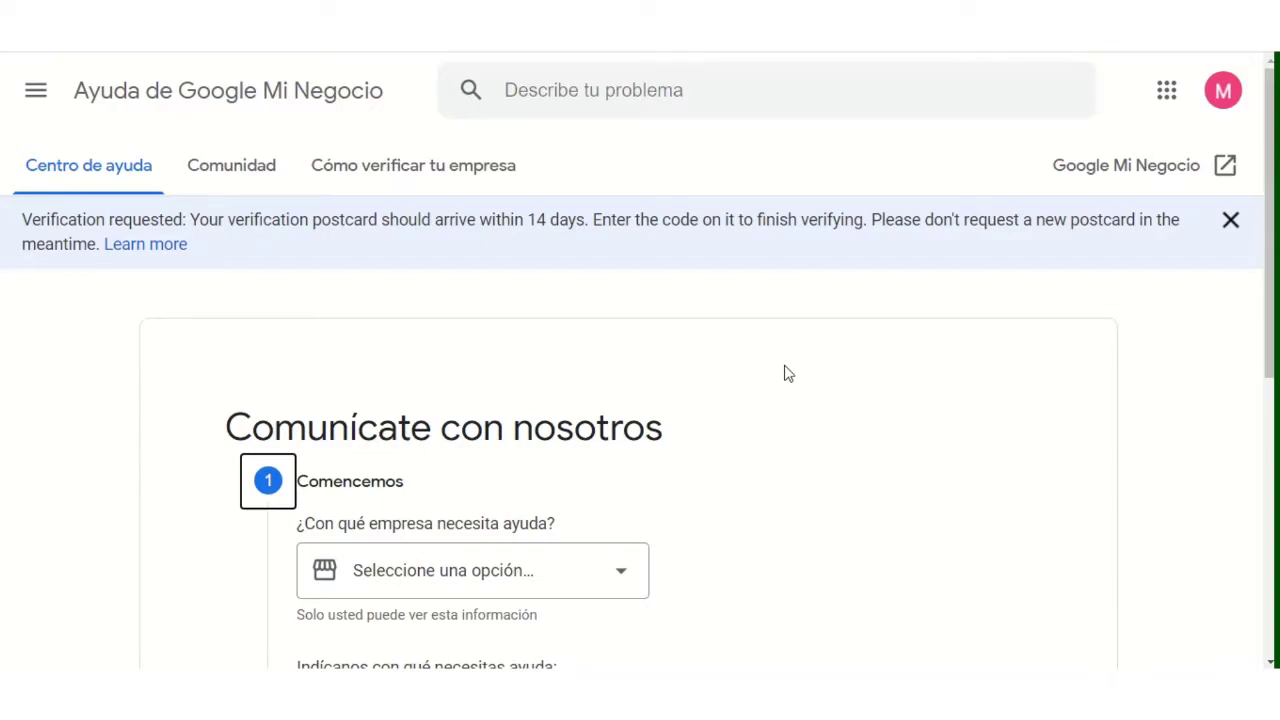
pyautogui.scroll(-1, 786, 375)
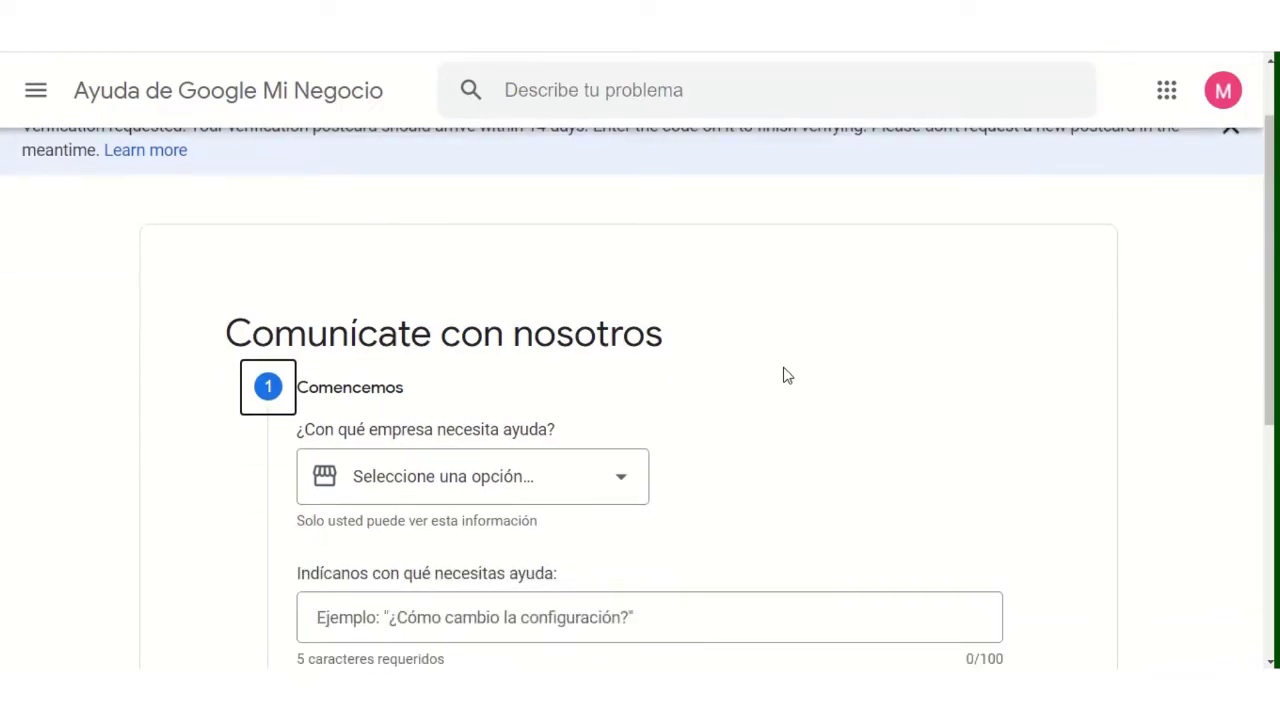
pyautogui.scroll(1, 786, 375)
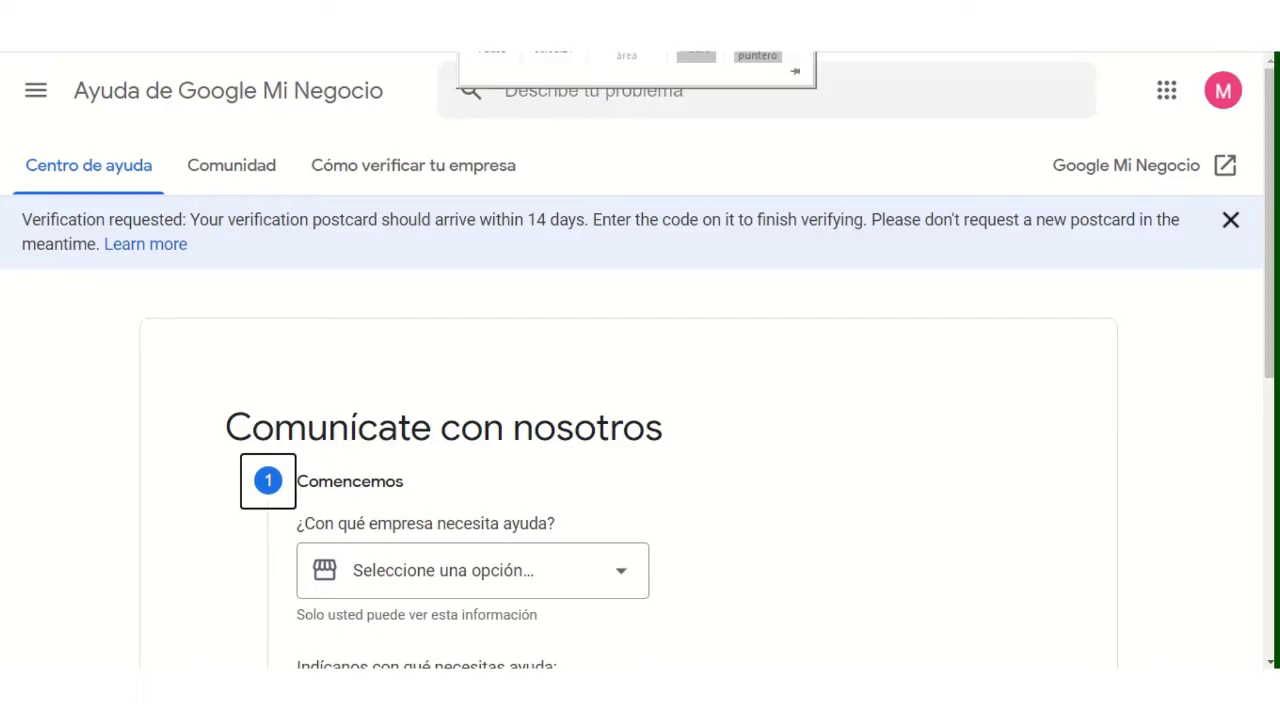
pyautogui.click(480, 15)
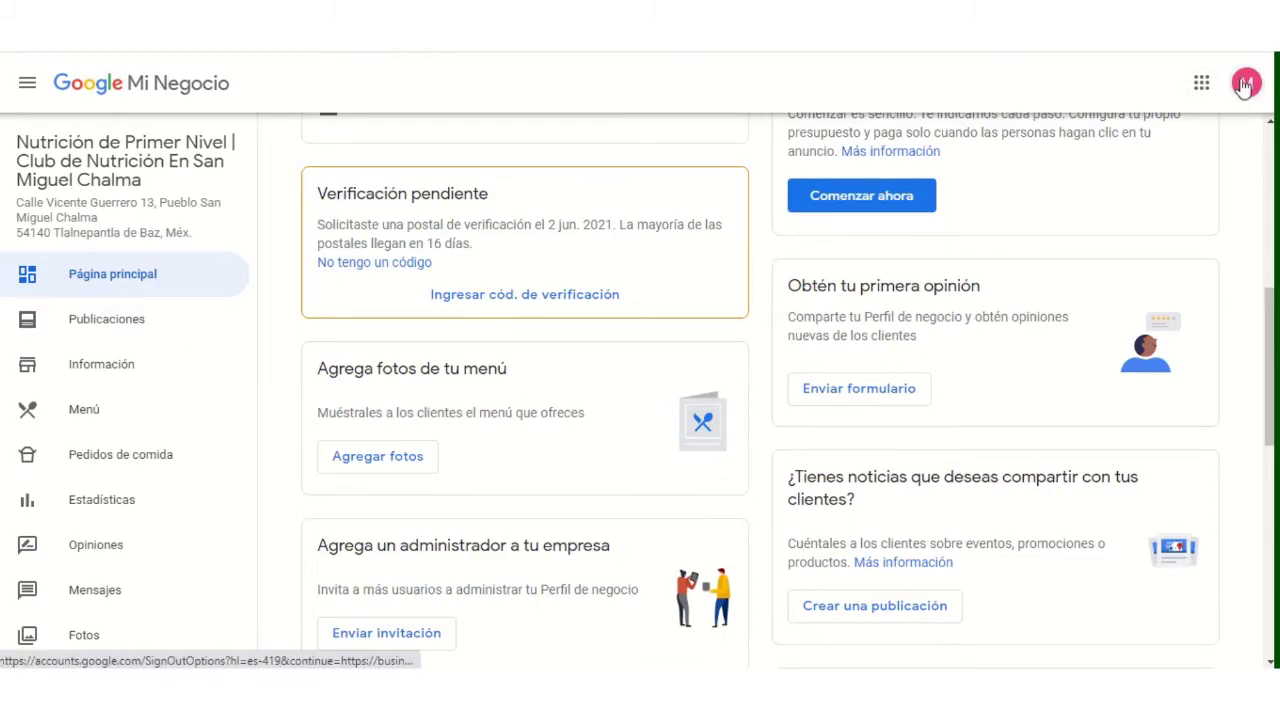
pyautogui.click(571, 15)
# Step: Select "Nutrición de Primer Nivel | Club de Nutrición En San Miguel Chalma" as the business needing help in the contact form
pyautogui.scroll(-1, 871, 423)
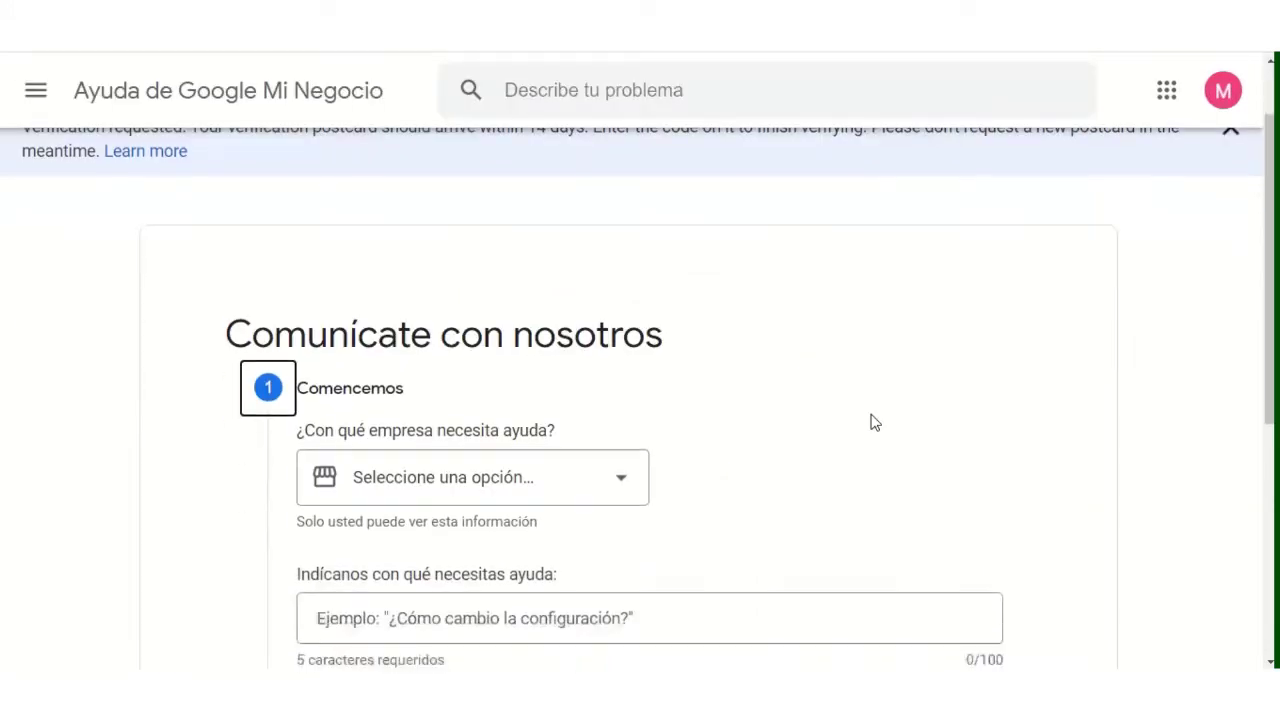
pyautogui.scroll(-5, 871, 423)
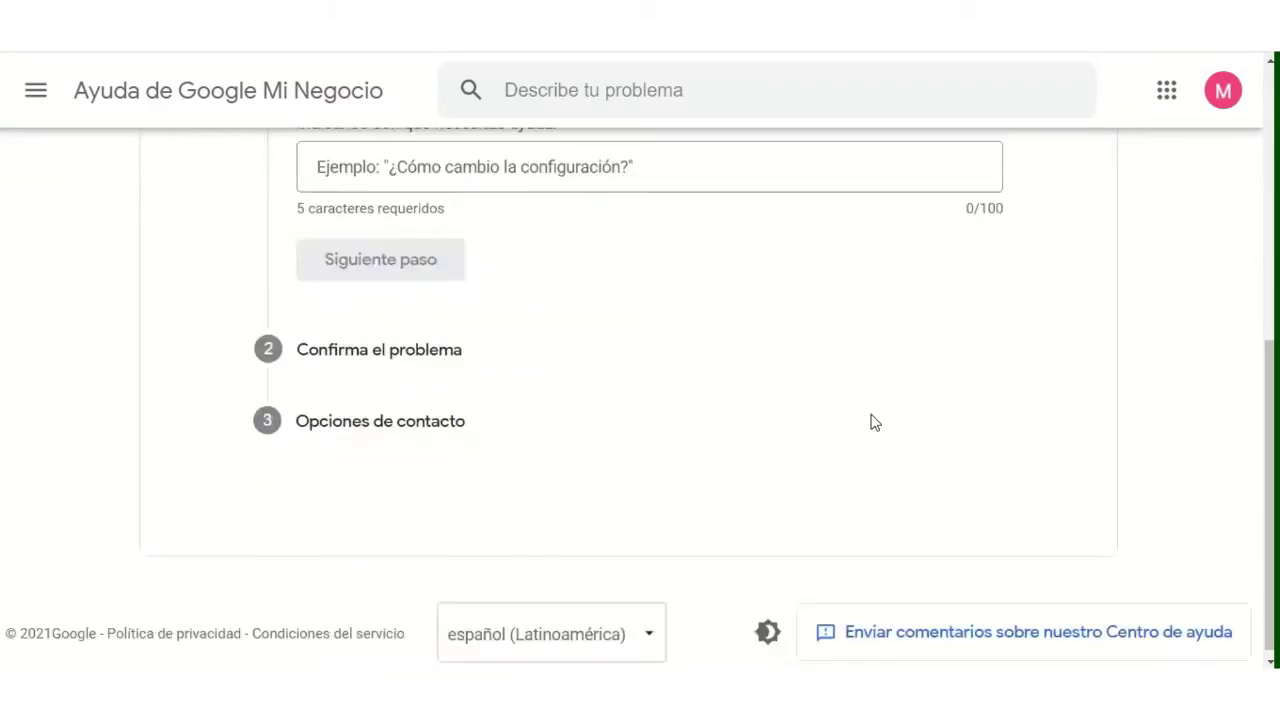
pyautogui.scroll(4, 871, 423)
pyautogui.scroll(-1, 871, 423)
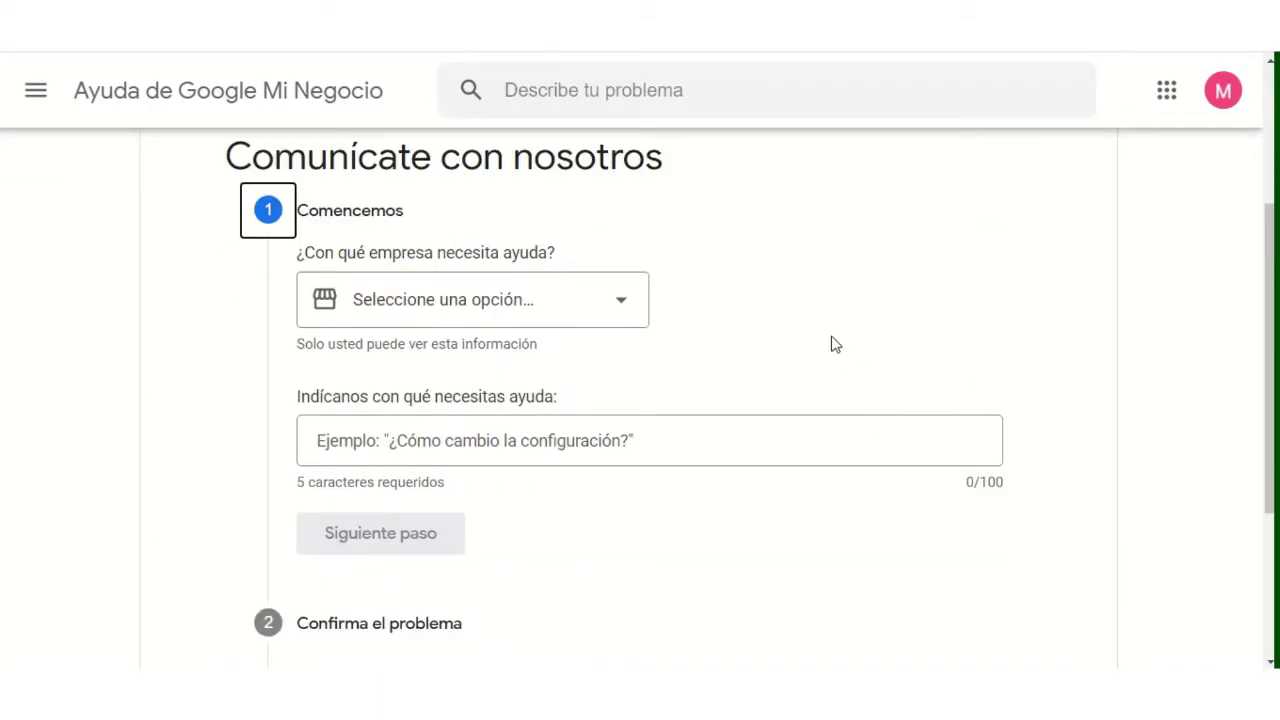
pyautogui.scroll(-1, 808, 335)
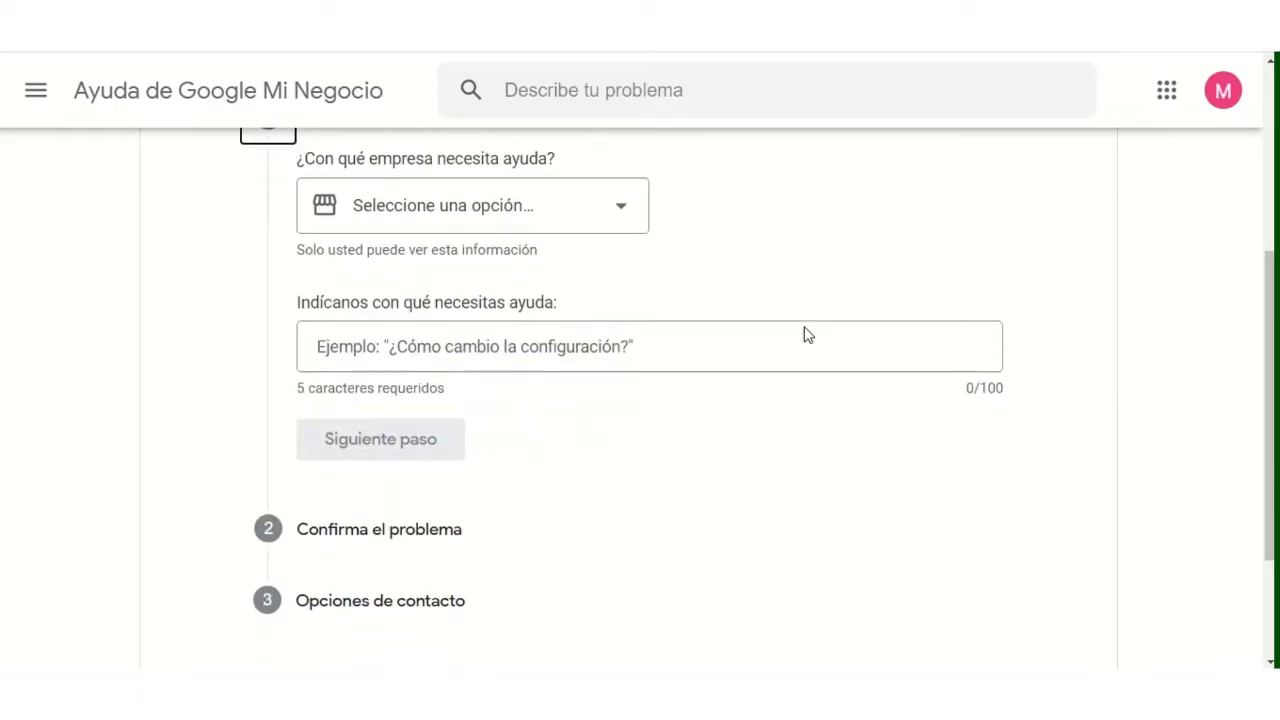
pyautogui.click(568, 217)
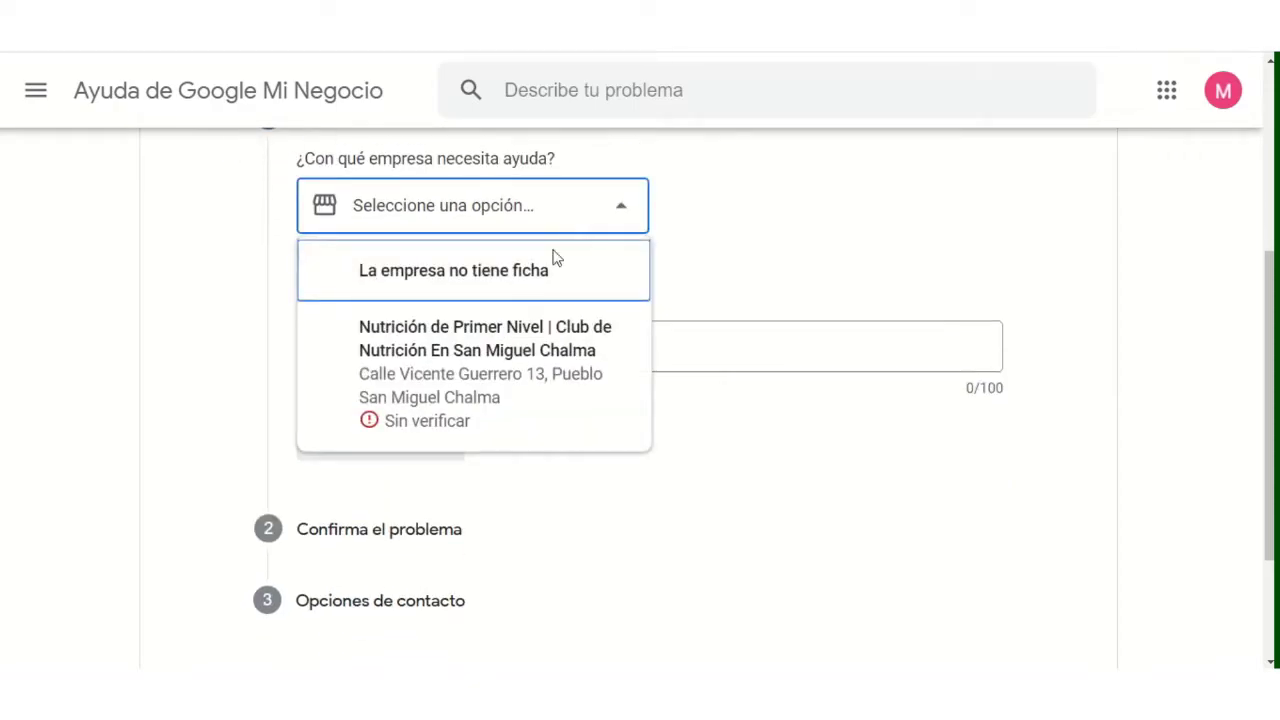
pyautogui.click(514, 373)
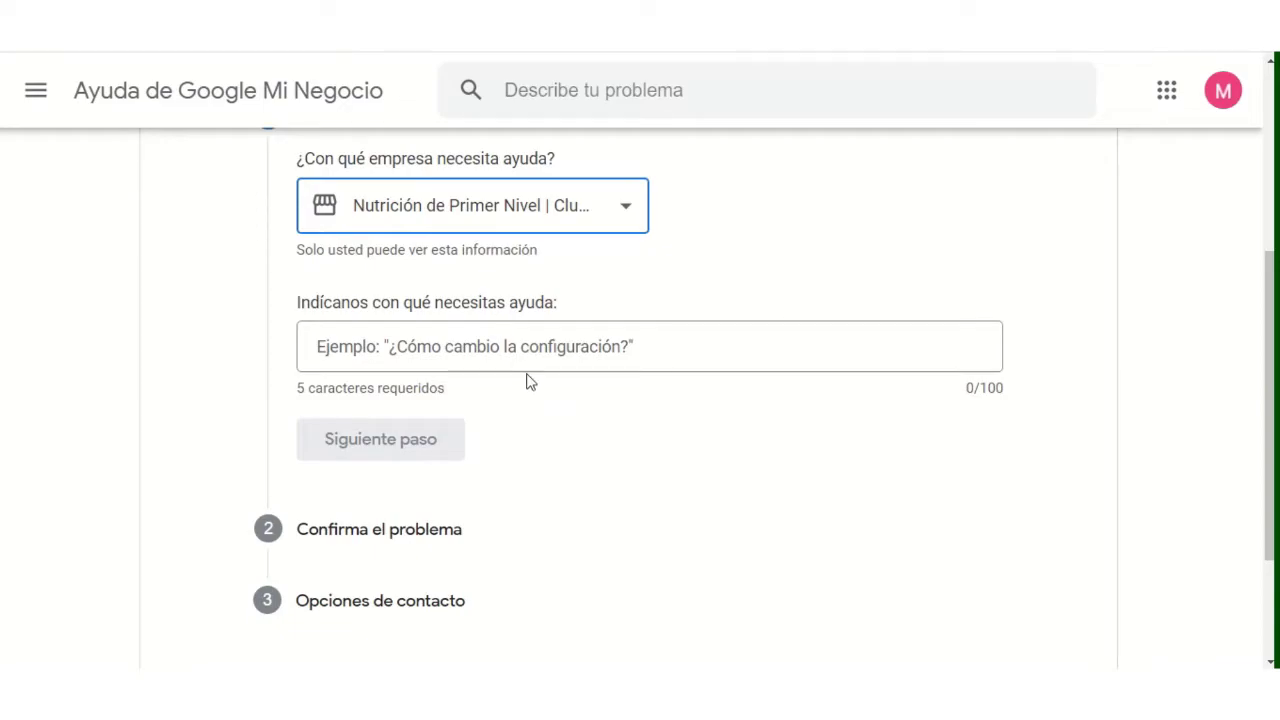
# Step: Describe the problem as "NO ME LLEGÓ EL CÓDIGO DE VERIFICACIÓN POR CORREO A DOMICILIO" and continue to the recommendations
pyautogui.click(543, 357)
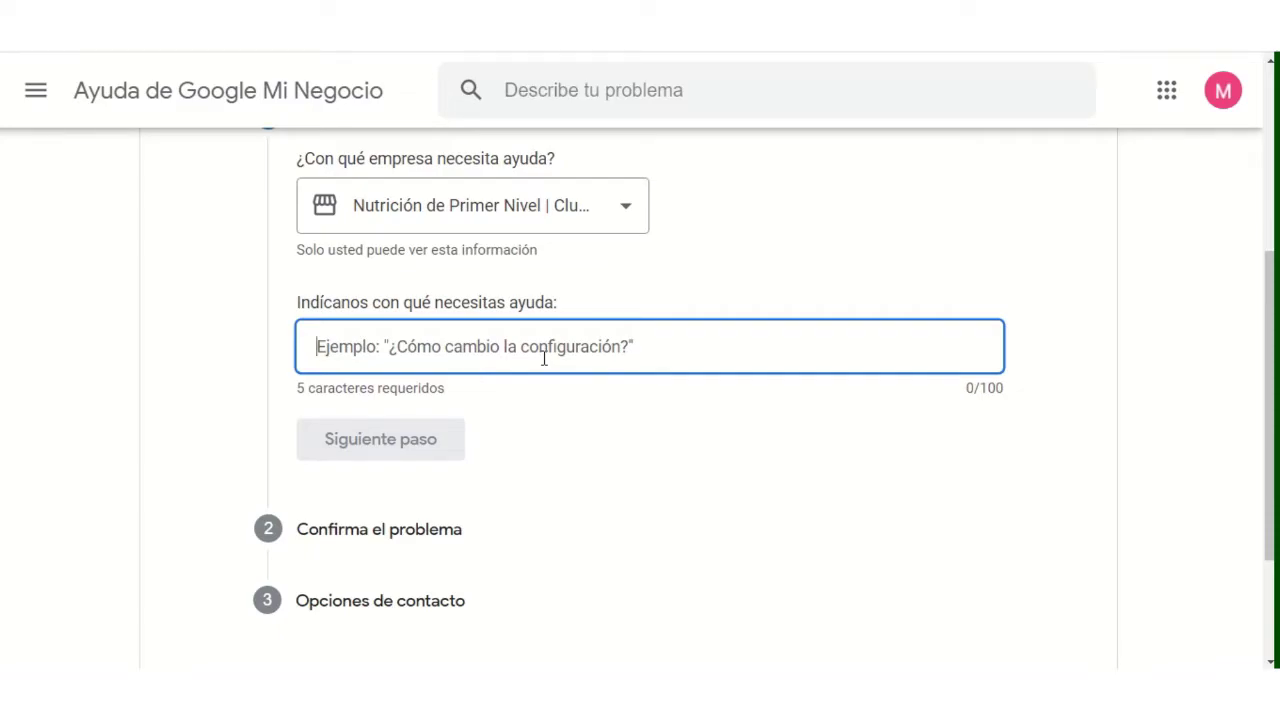
pyautogui.write('NO ME LLEGÓ EL COF')
pyautogui.press('BackSpace')
pyautogui.press('BackSpace')
pyautogui.write('ÓDIGO DE VERIFICACIÓN POR CORREO A DOMICILIO')
pyautogui.scroll(-1, 493, 377)
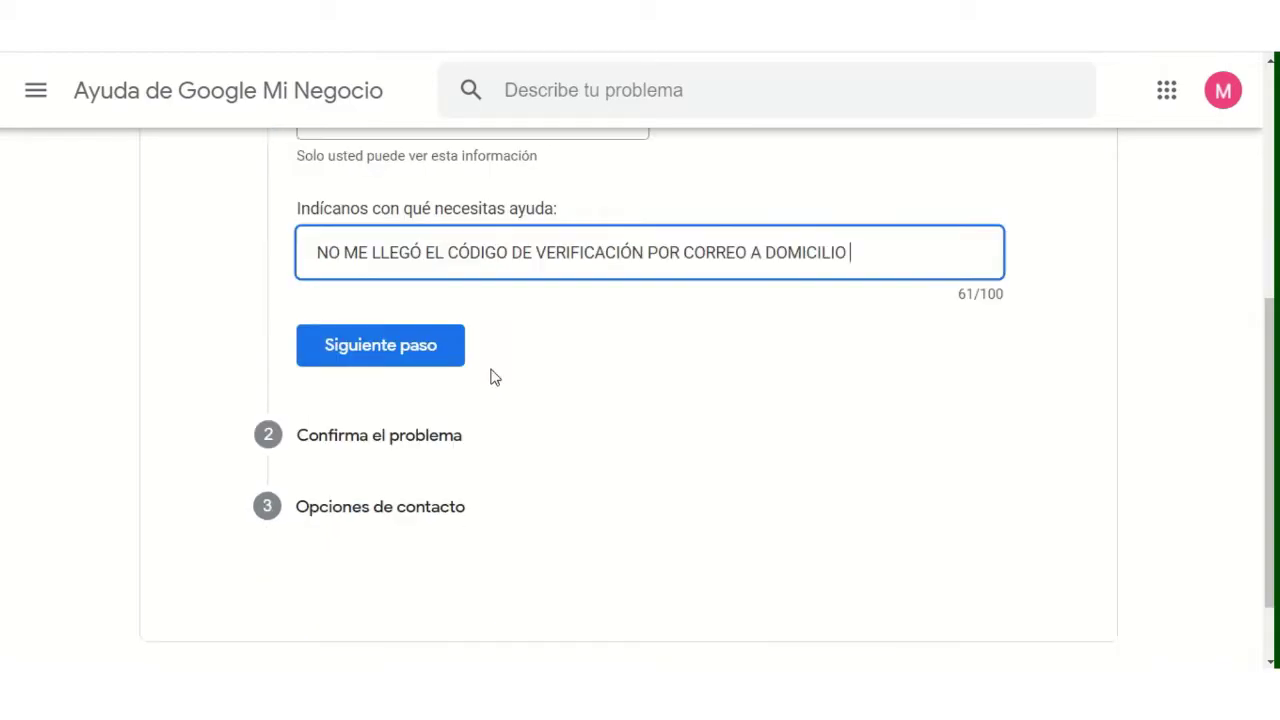
pyautogui.click(423, 362)
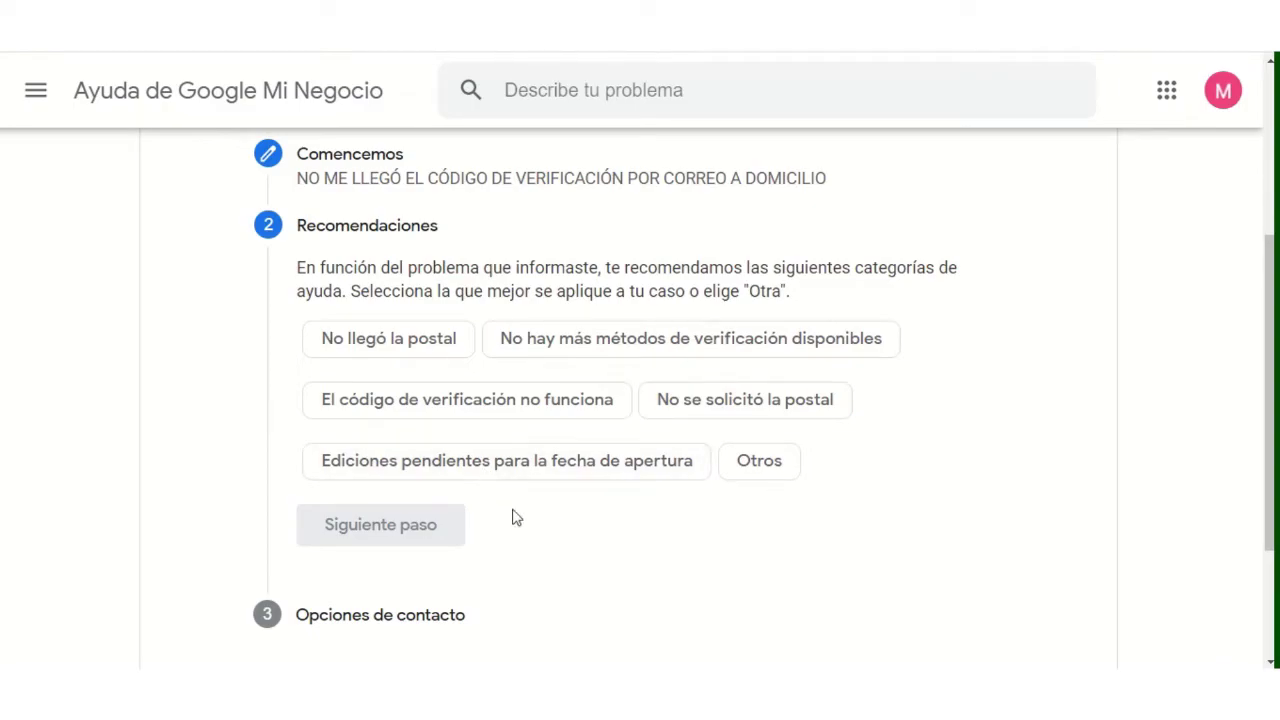
# Step: Choose the "No llegó la postal" category, continue past the recommended resources, and select "Correo electrónico" as the contact option
pyautogui.click(431, 342)
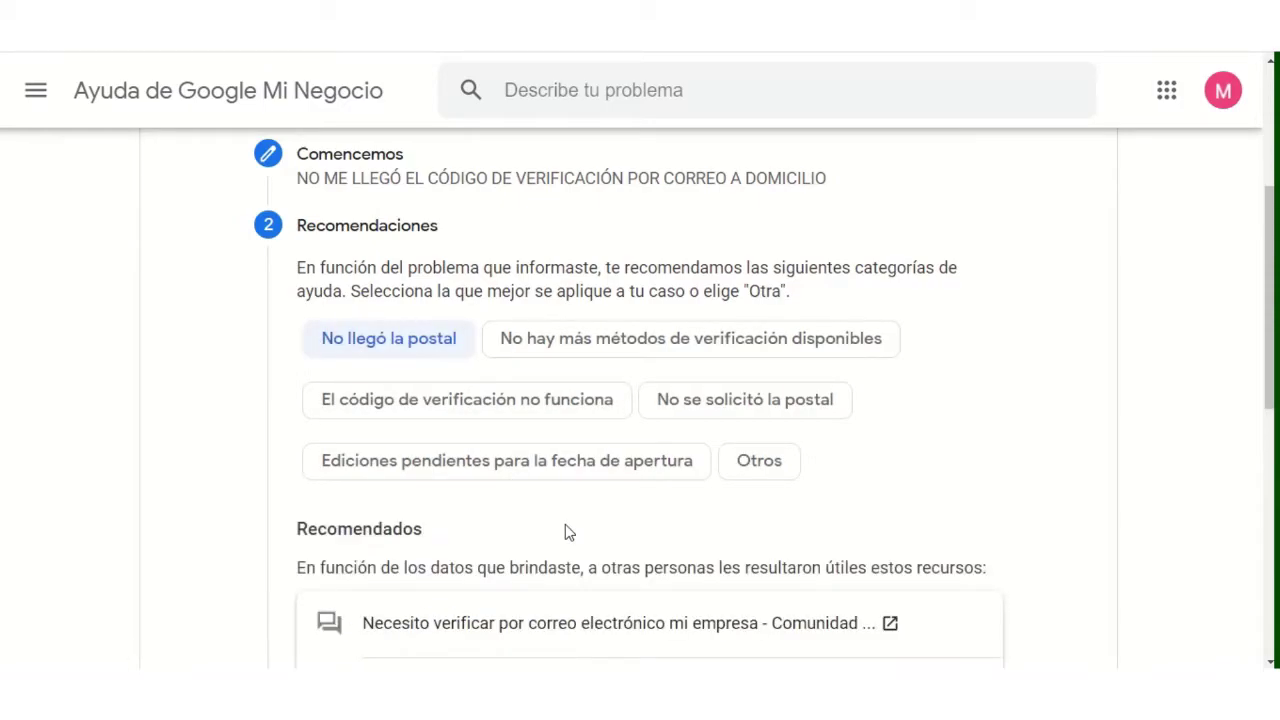
pyautogui.scroll(-3, 565, 532)
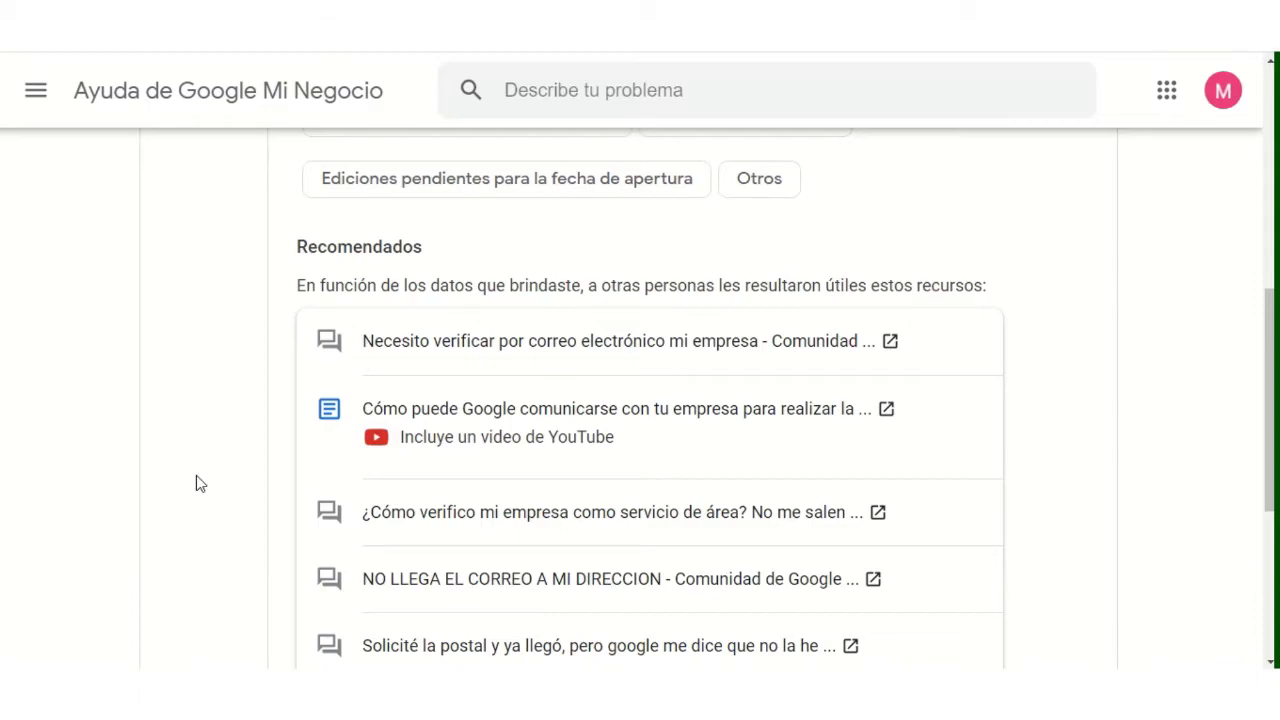
pyautogui.scroll(-2, 196, 483)
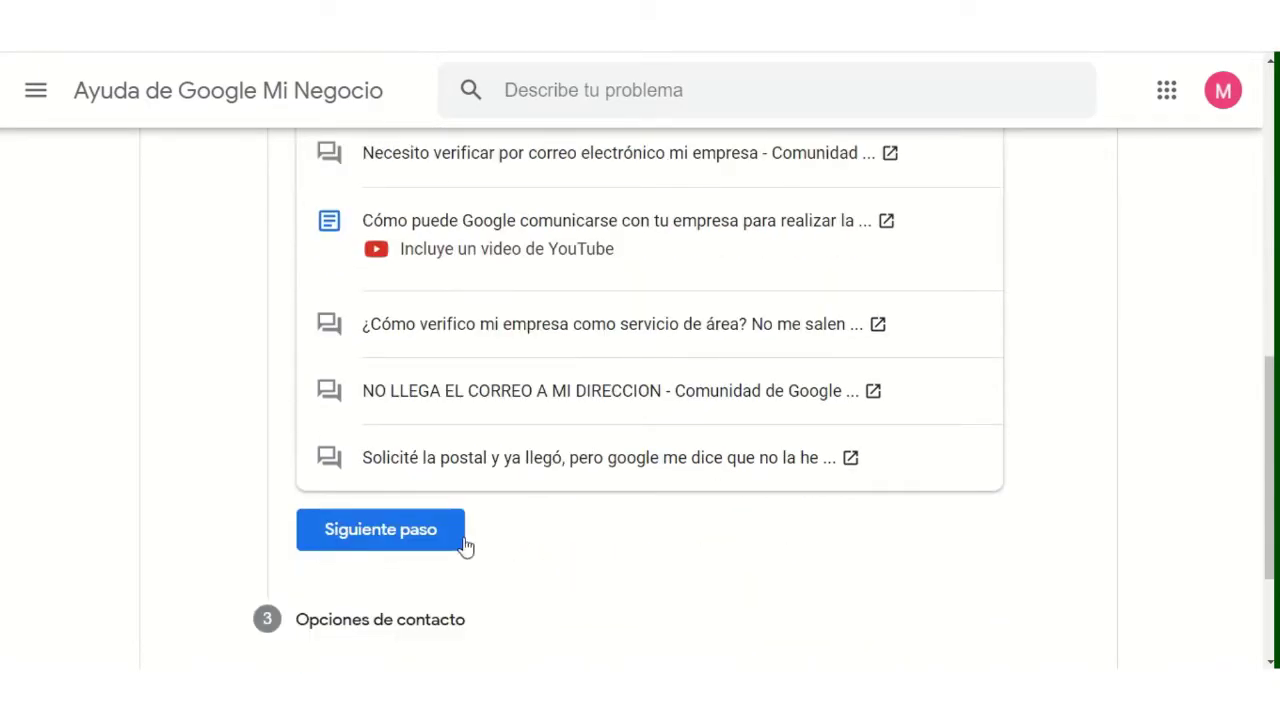
pyautogui.click(431, 540)
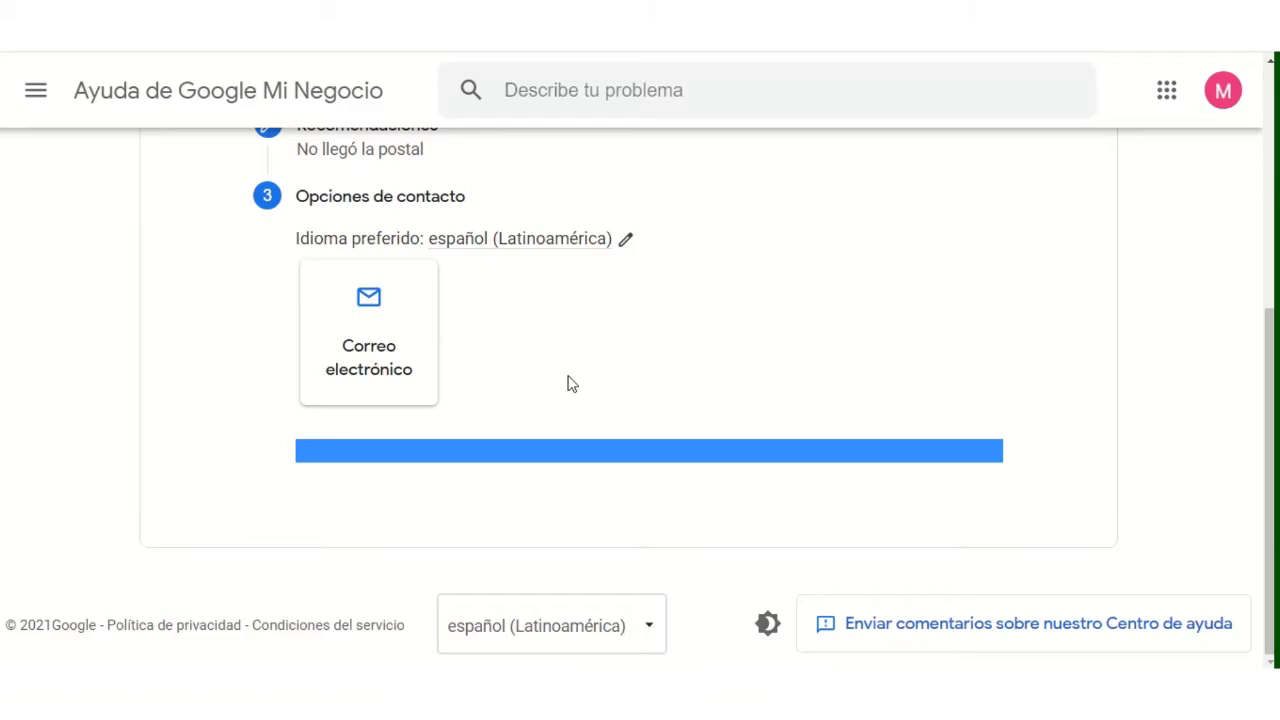
pyautogui.click(365, 343)
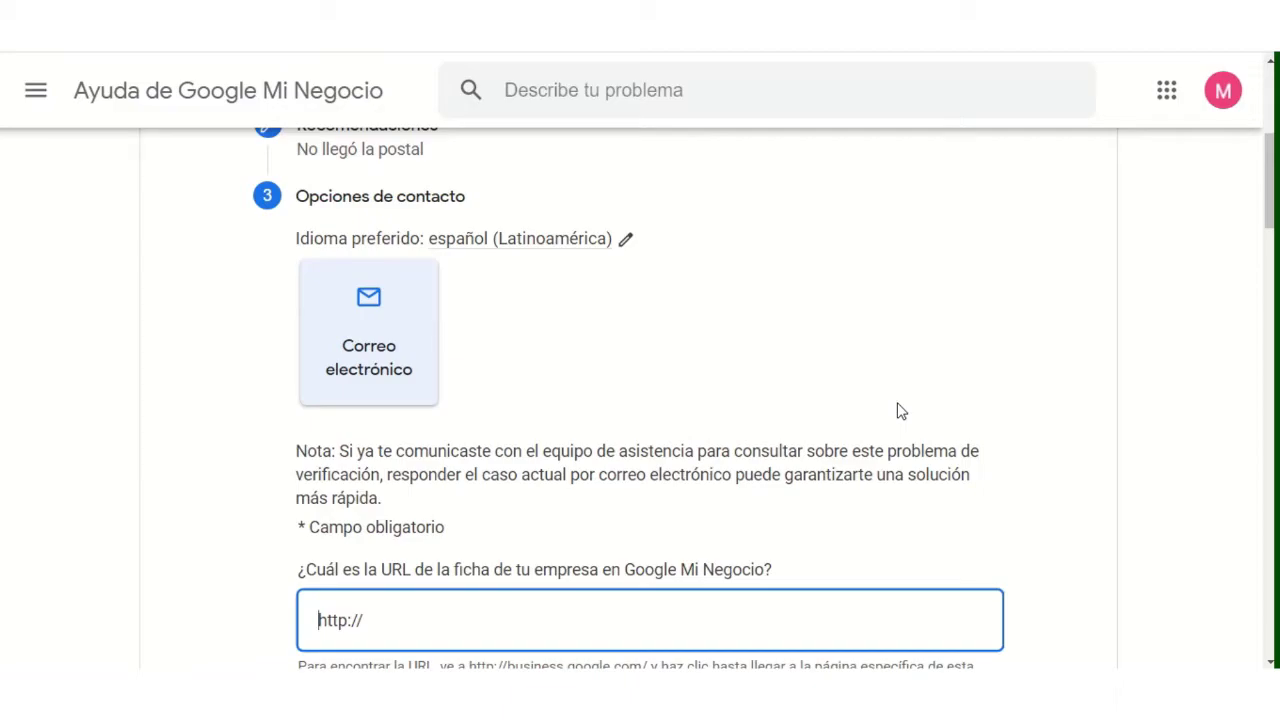
pyautogui.scroll(-3, 897, 415)
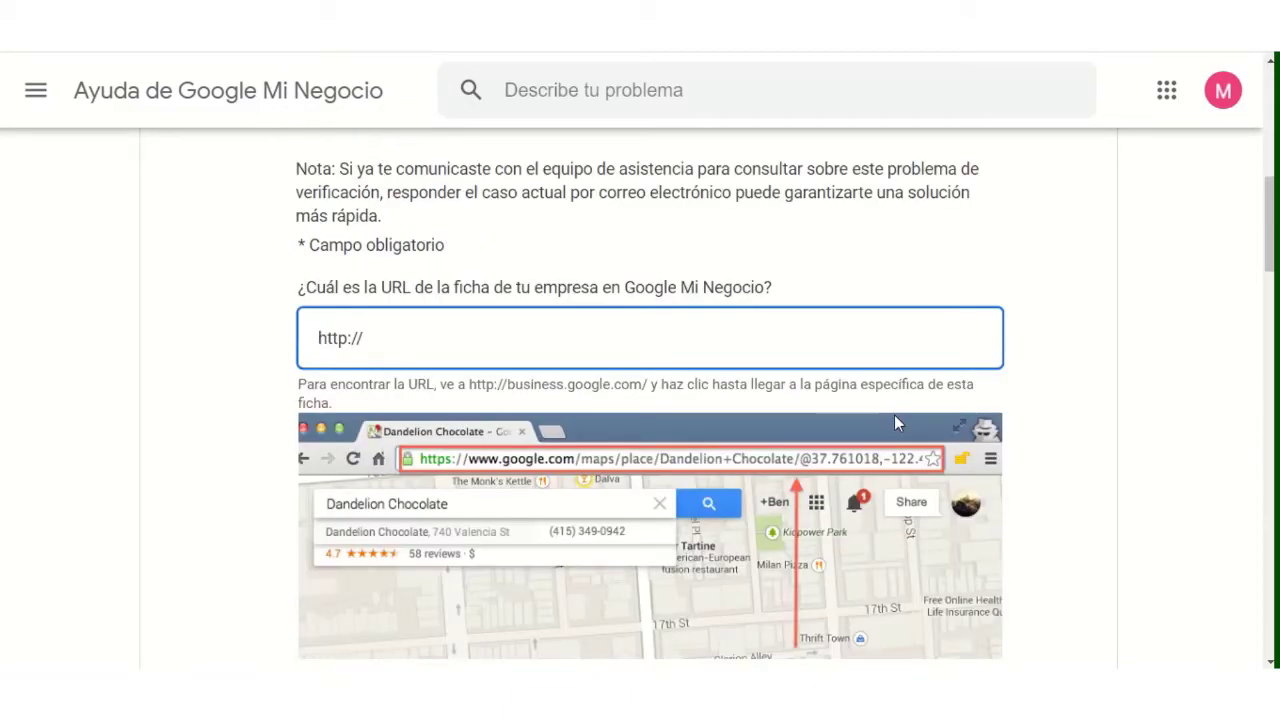
# Step: Find where the form says to get the listing URL and open the business profile in Google Maps
pyautogui.click(1054, 390)
pyautogui.scroll(-1, 1054, 390)
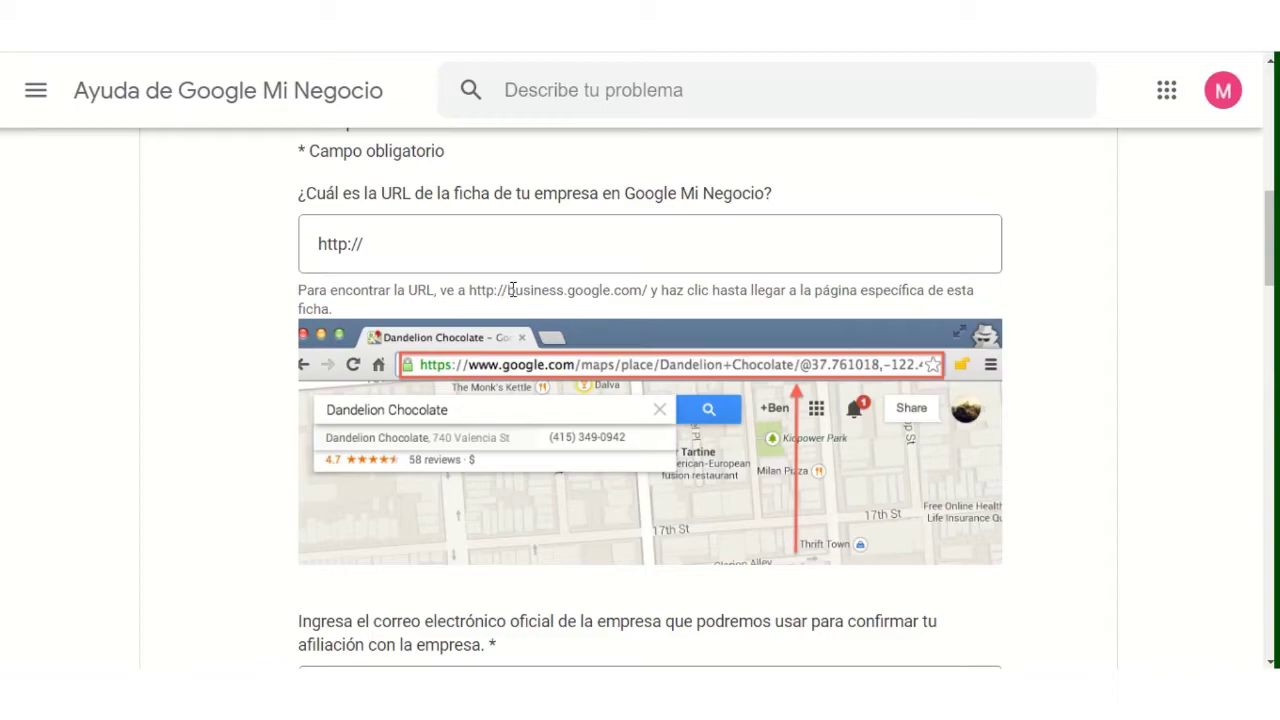
pyautogui.moveTo(469, 290); pyautogui.dragTo(654, 291)
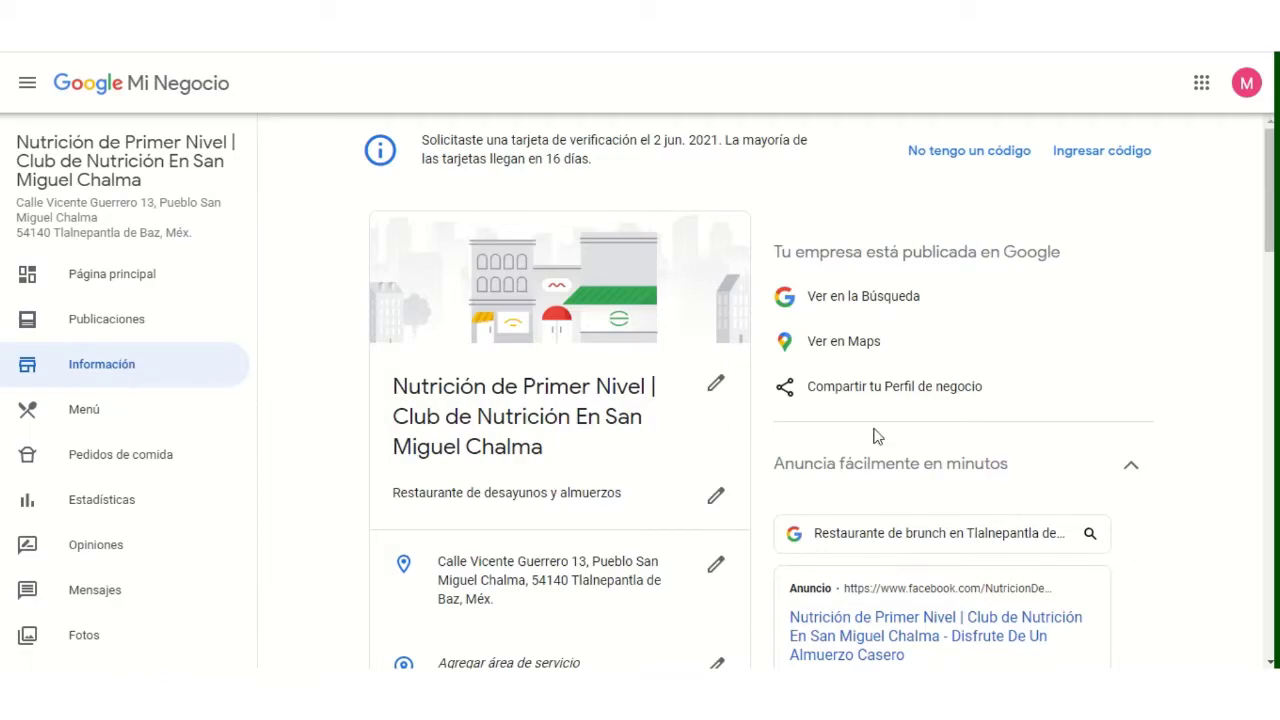
pyautogui.click(858, 350)
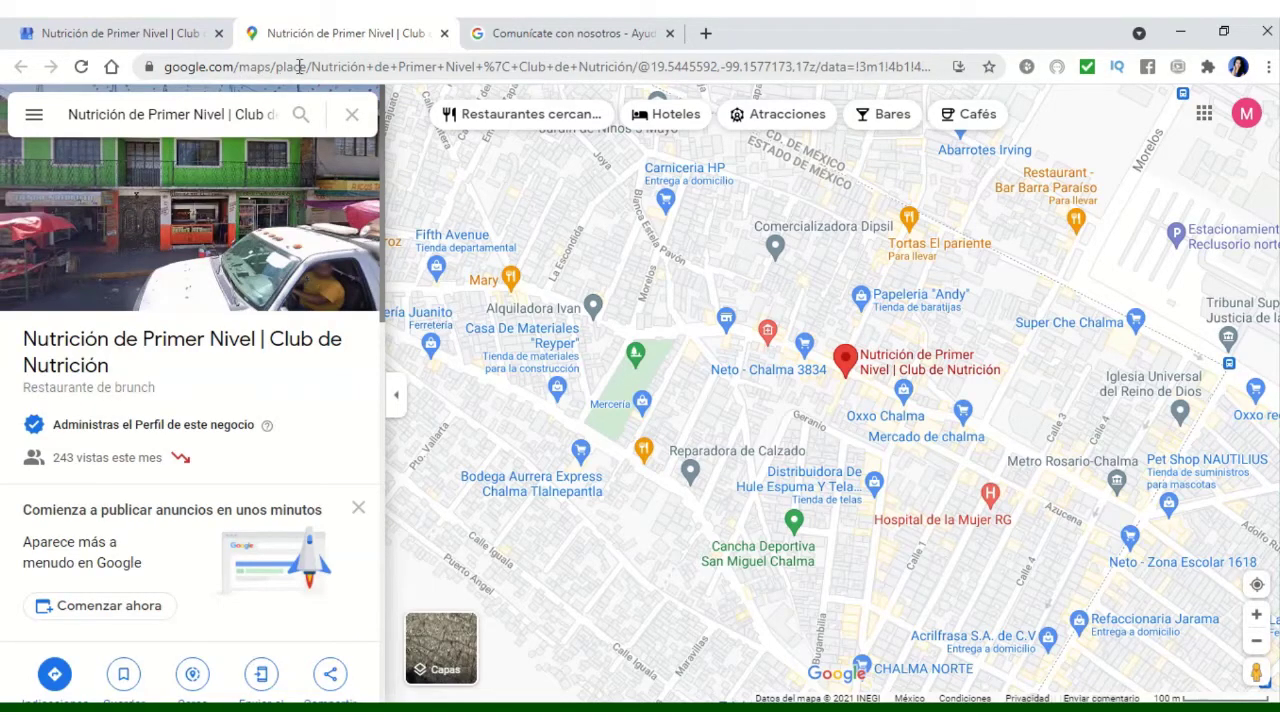
# Step: Copy the listing's Google Maps address, close the map, and paste it as the business listing URL in the support form
pyautogui.click(387, 67)
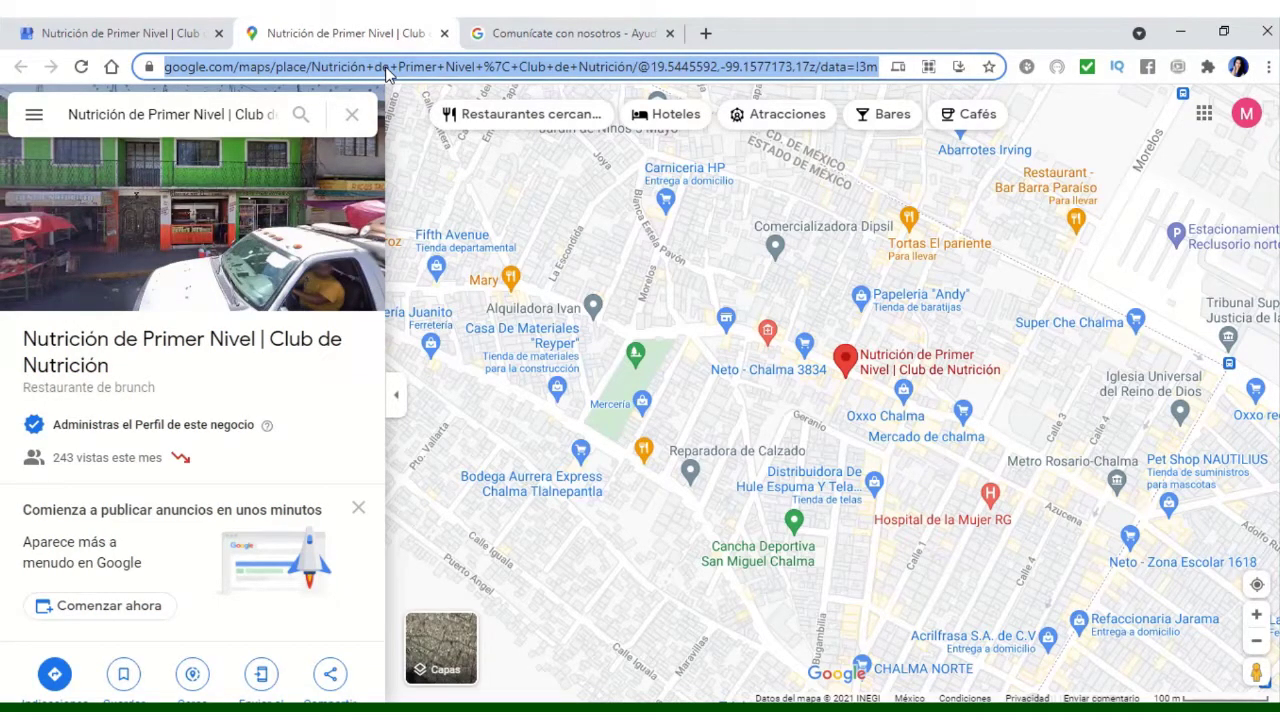
pyautogui.hotkey('ctrl', 'c')
pyautogui.hotkey('ctrl', 'w')
pyautogui.press('BackSpace')
pyautogui.hotkey('ctrl', 'v')
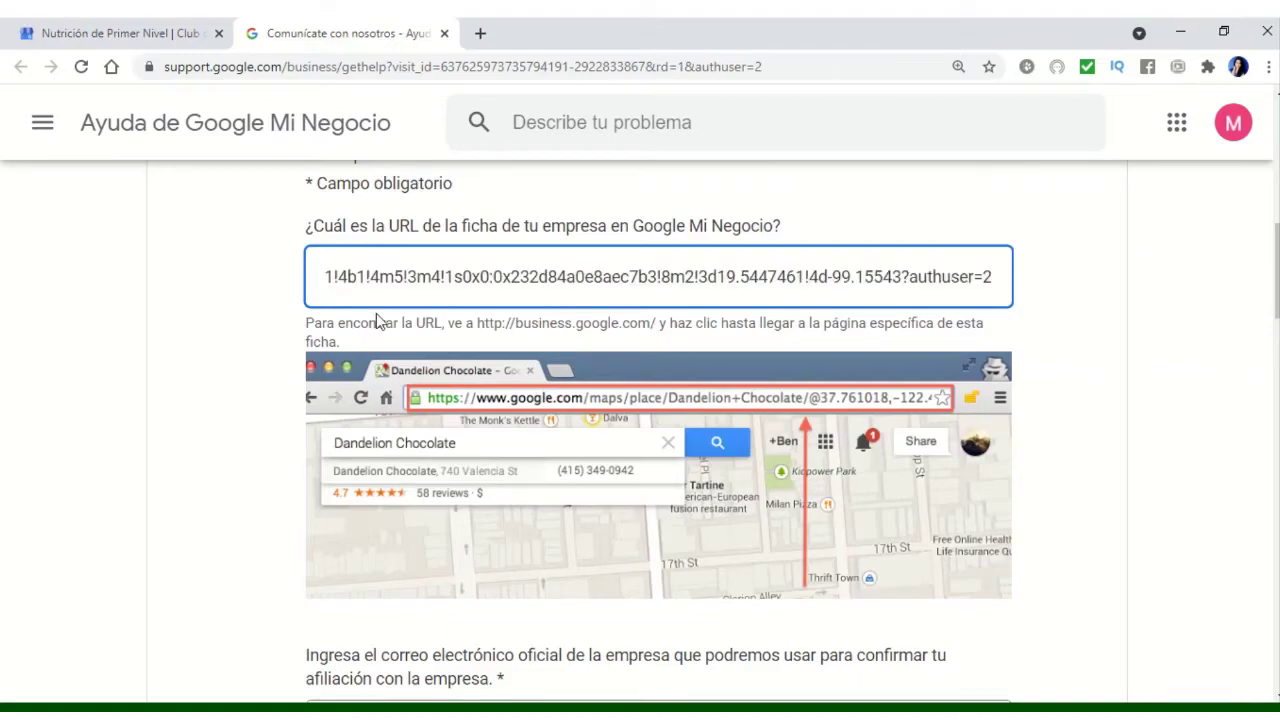
# Step: Check the attached storefront photos and evidence in the form and consent to sharing the information for the verification request
pyautogui.scroll(-4, 266, 372)
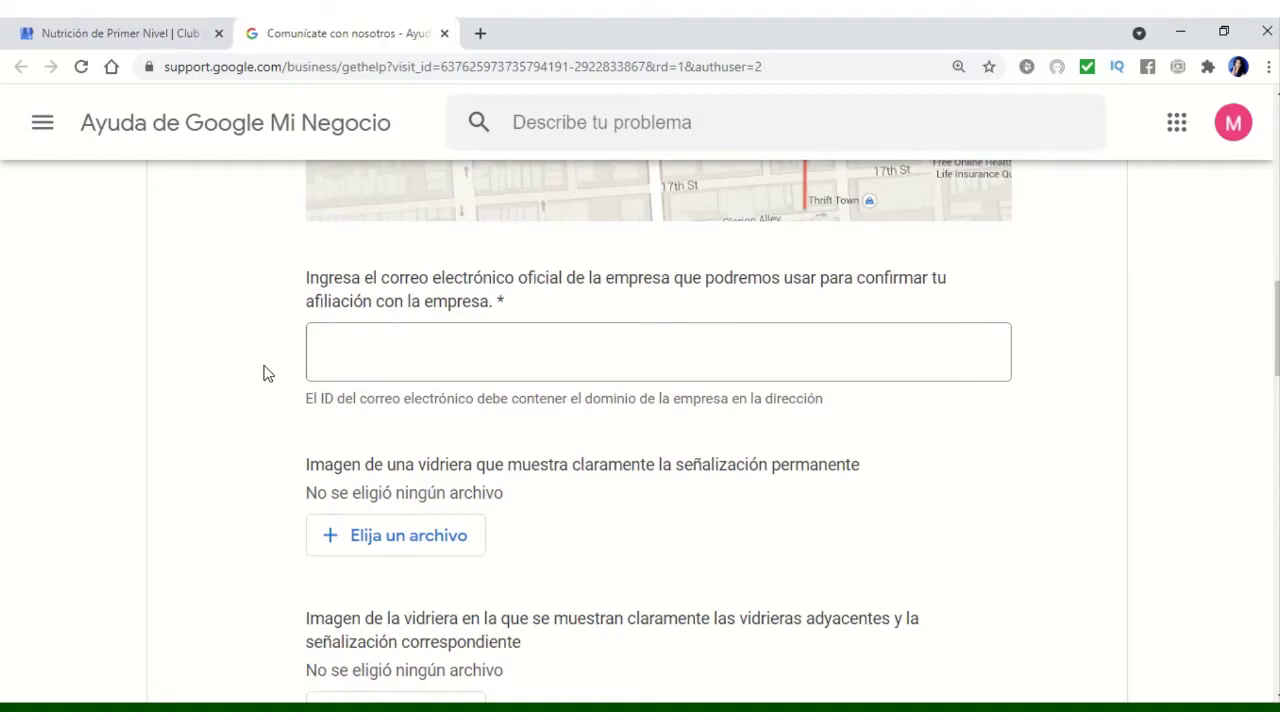
pyautogui.scroll(-3, 1081, 458)
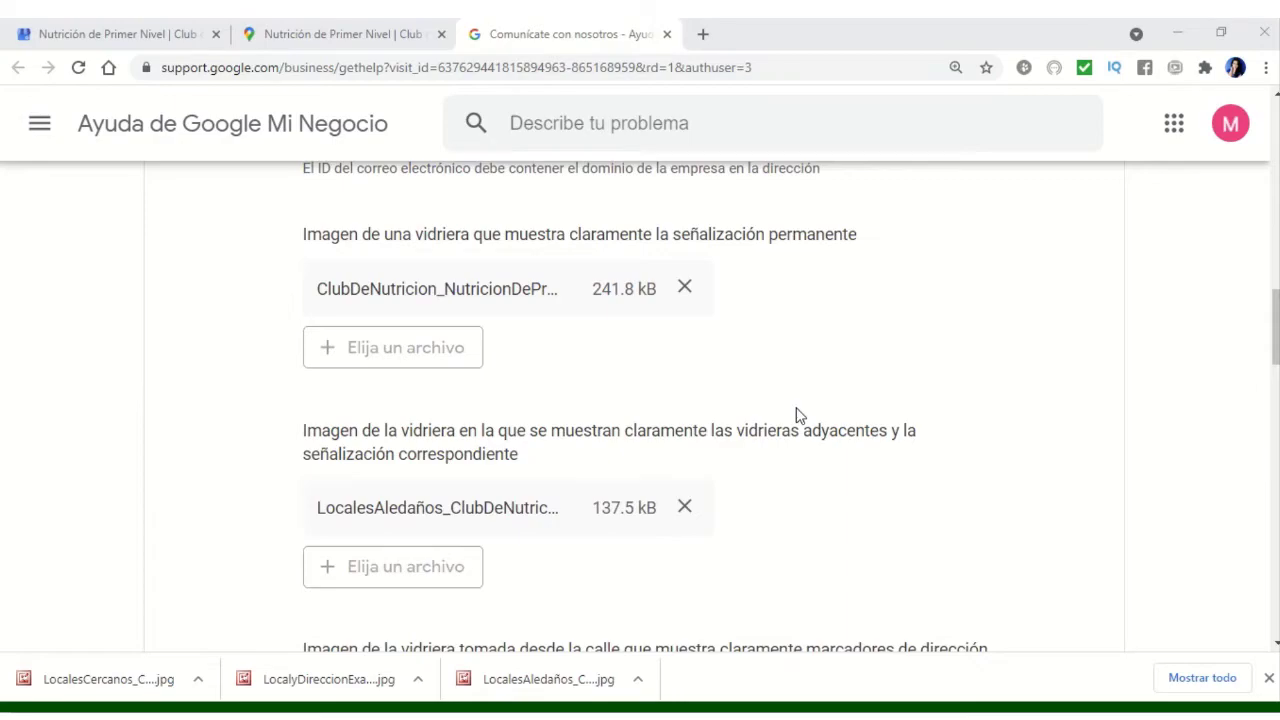
pyautogui.scroll(-3, 800, 415)
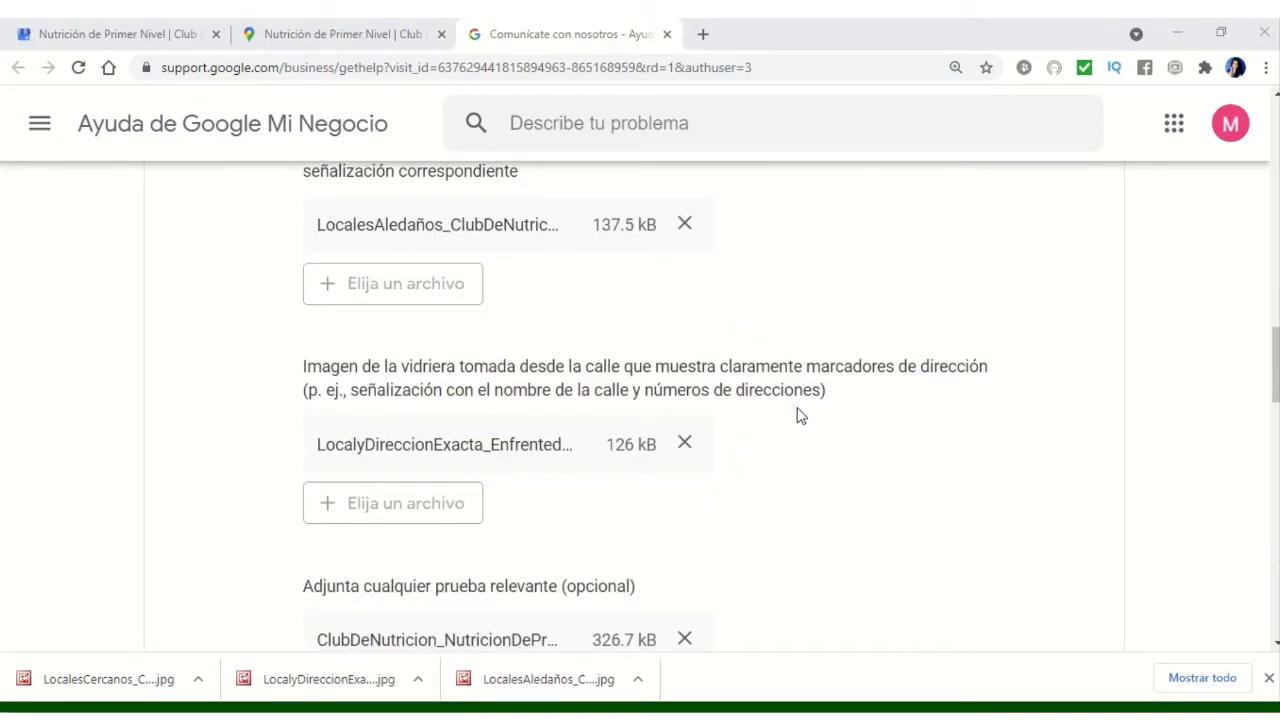
pyautogui.scroll(3, 800, 415)
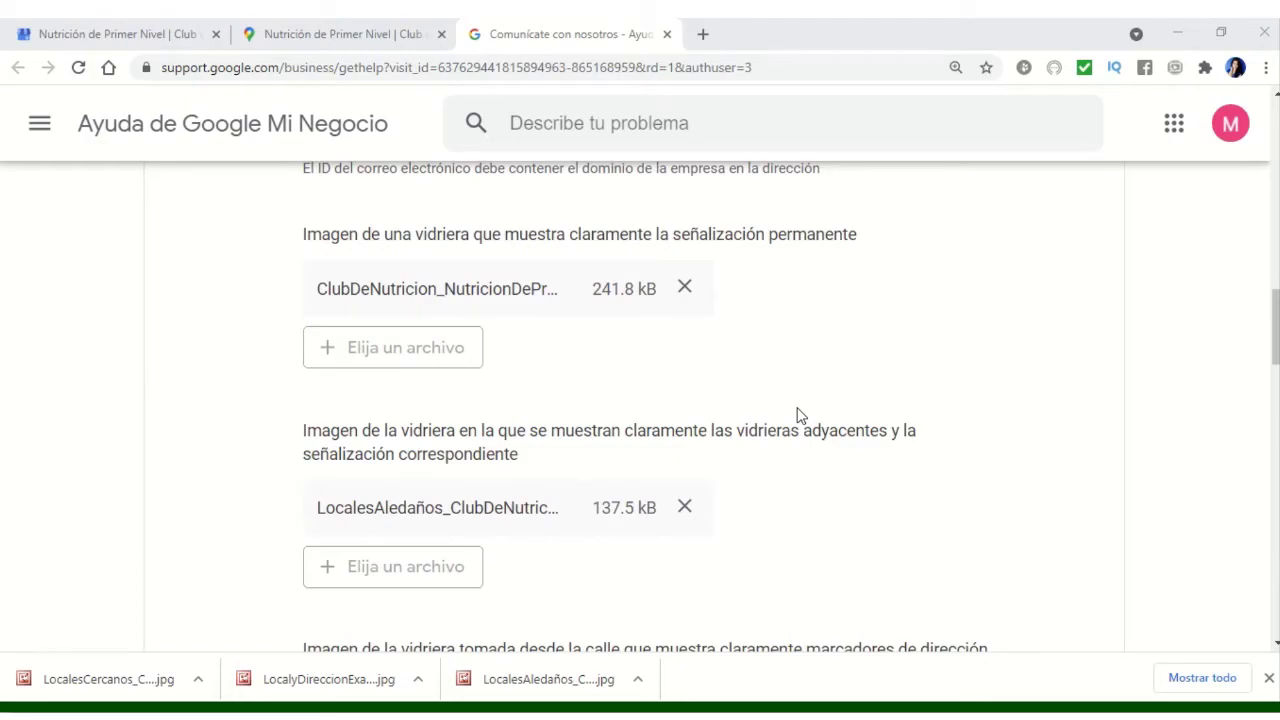
pyautogui.scroll(-4, 800, 415)
pyautogui.scroll(-3, 800, 415)
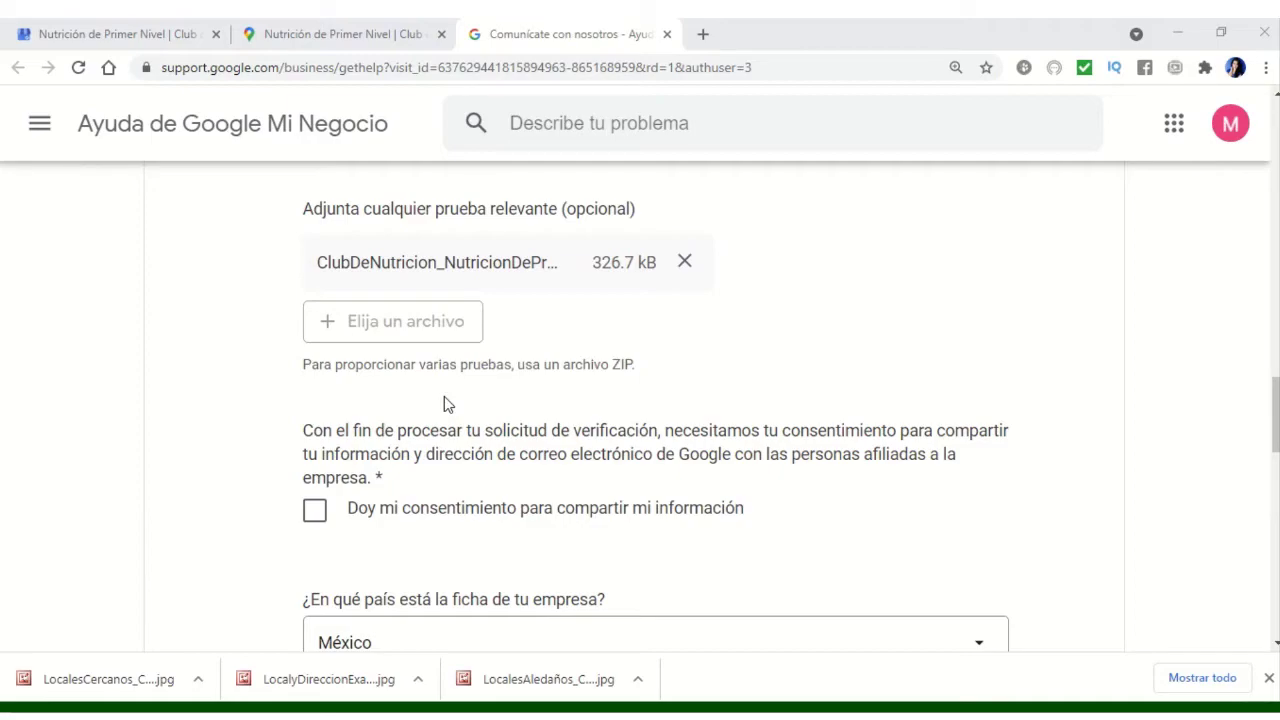
pyautogui.scroll(-2, 445, 397)
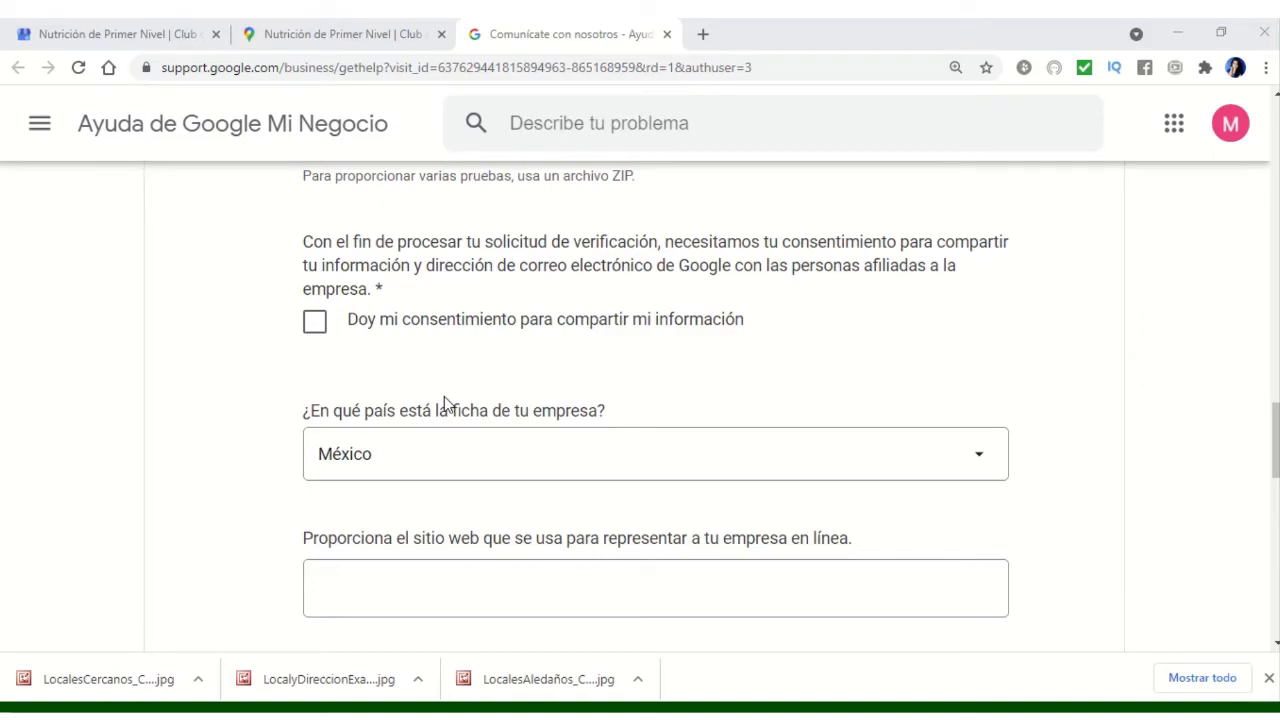
pyautogui.click(314, 324)
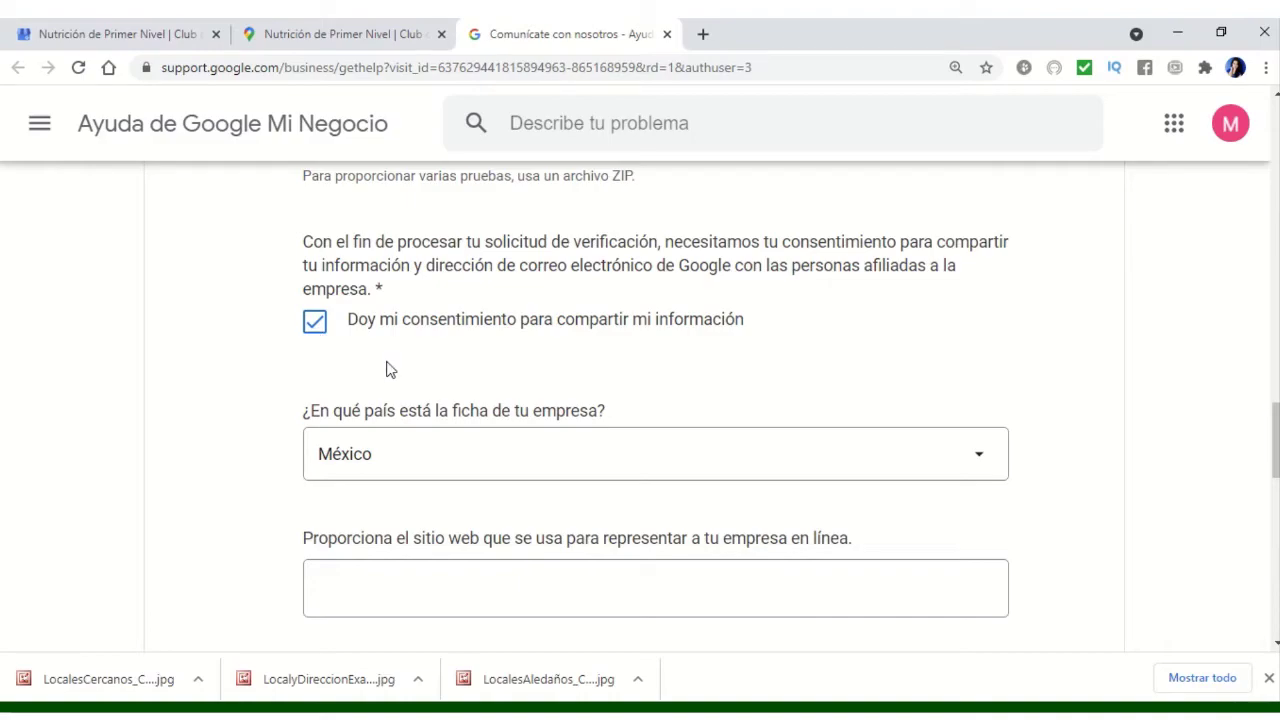
# Step: Review the website, phone, additional evidence and related case fields, and send the support request
pyautogui.scroll(-2, 390, 370)
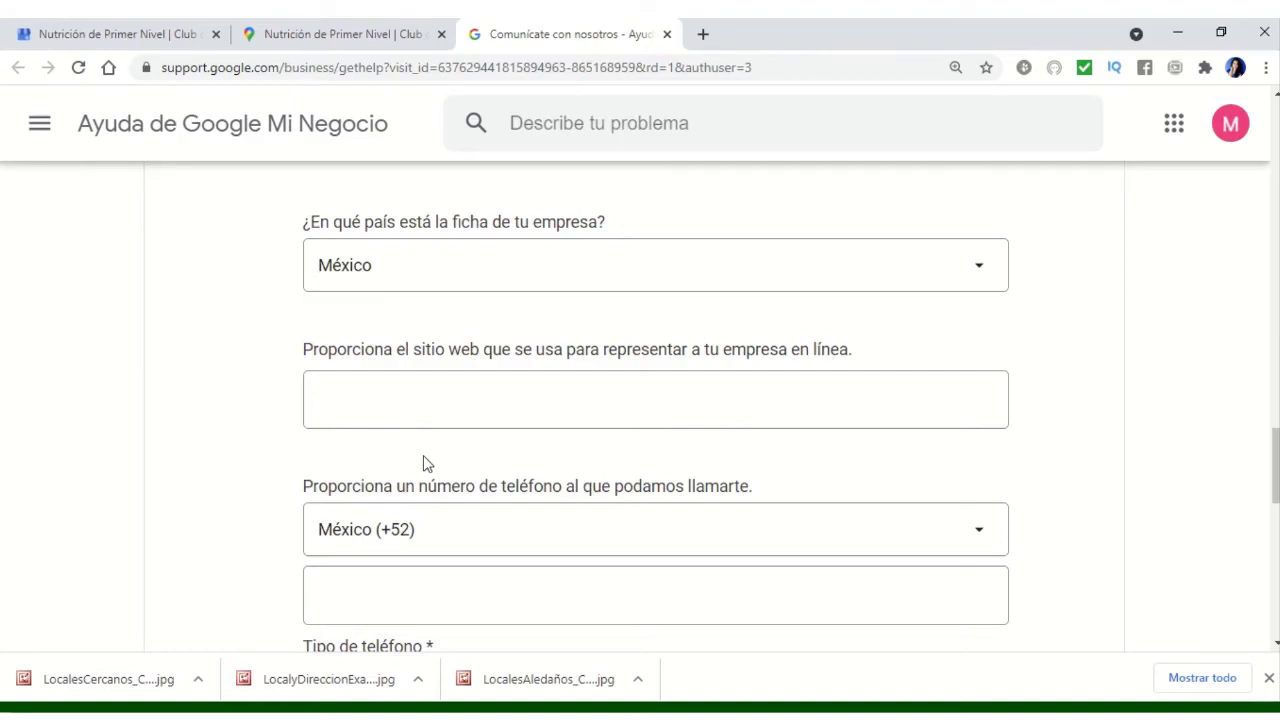
pyautogui.scroll(-1, 423, 463)
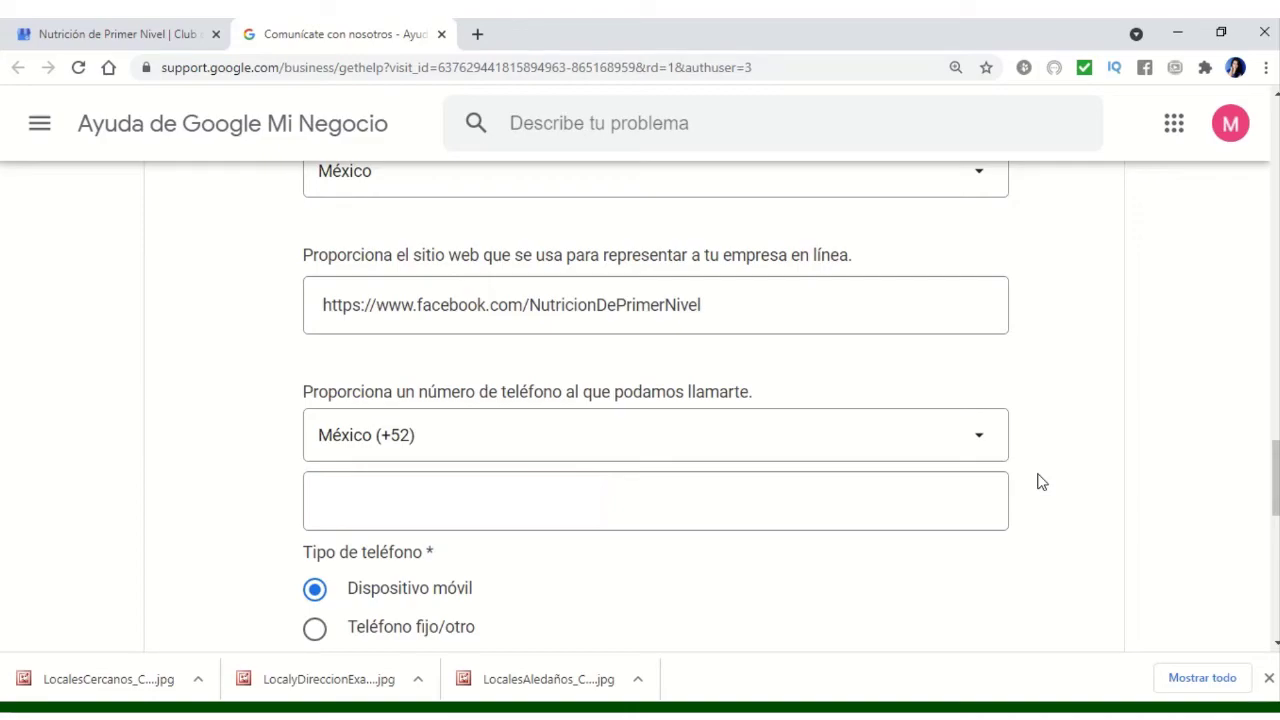
pyautogui.scroll(-5, 1090, 483)
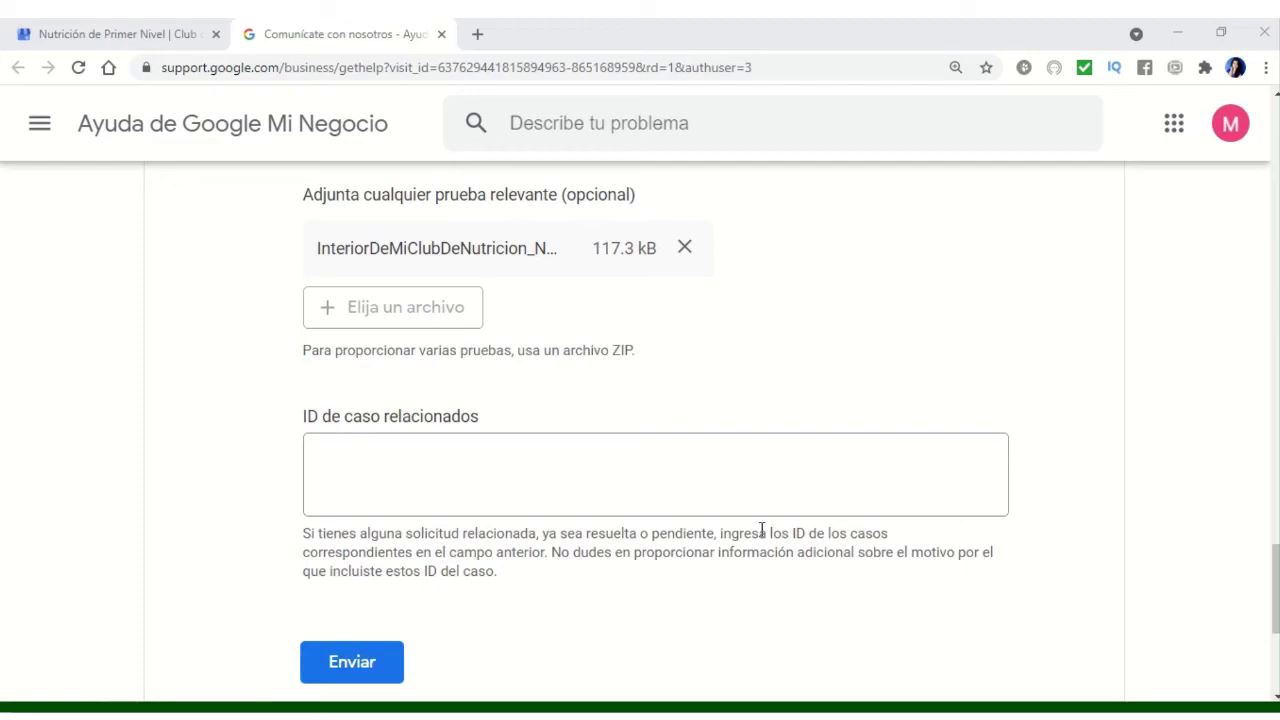
pyautogui.scroll(-1, 762, 530)
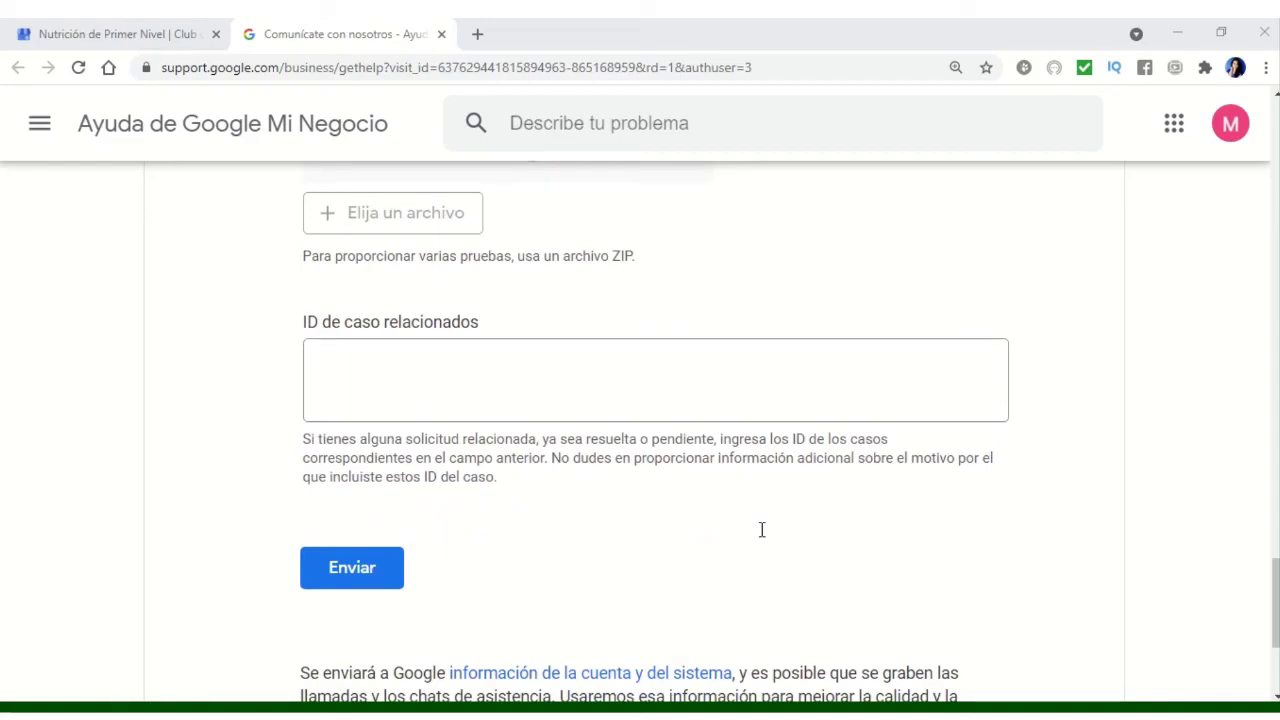
pyautogui.scroll(-1, 762, 530)
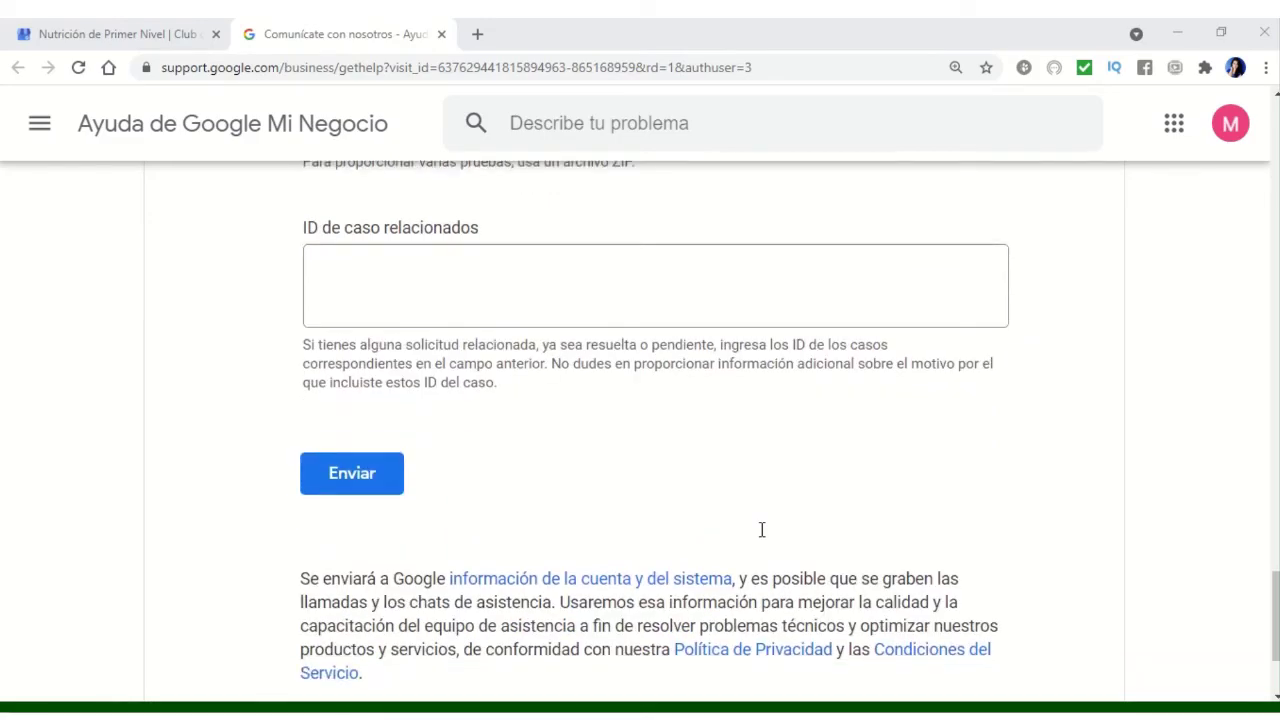
pyautogui.scroll(-1, 762, 530)
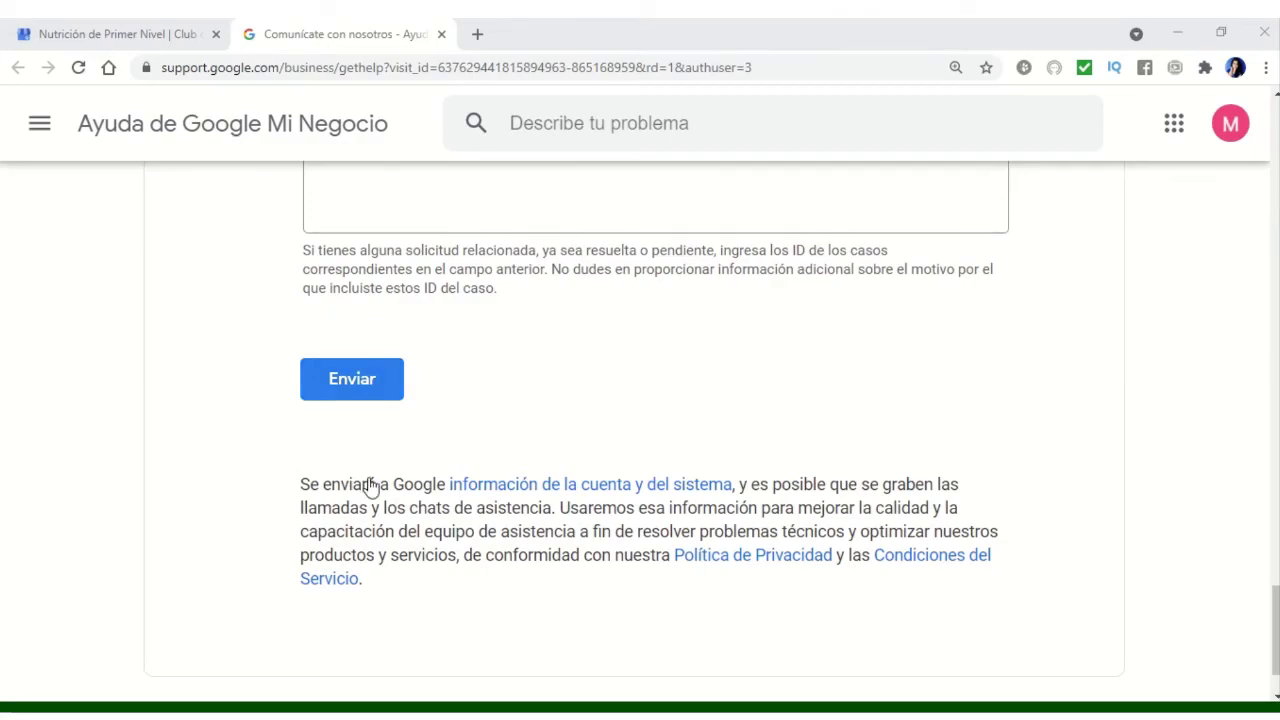
pyautogui.click(363, 386)
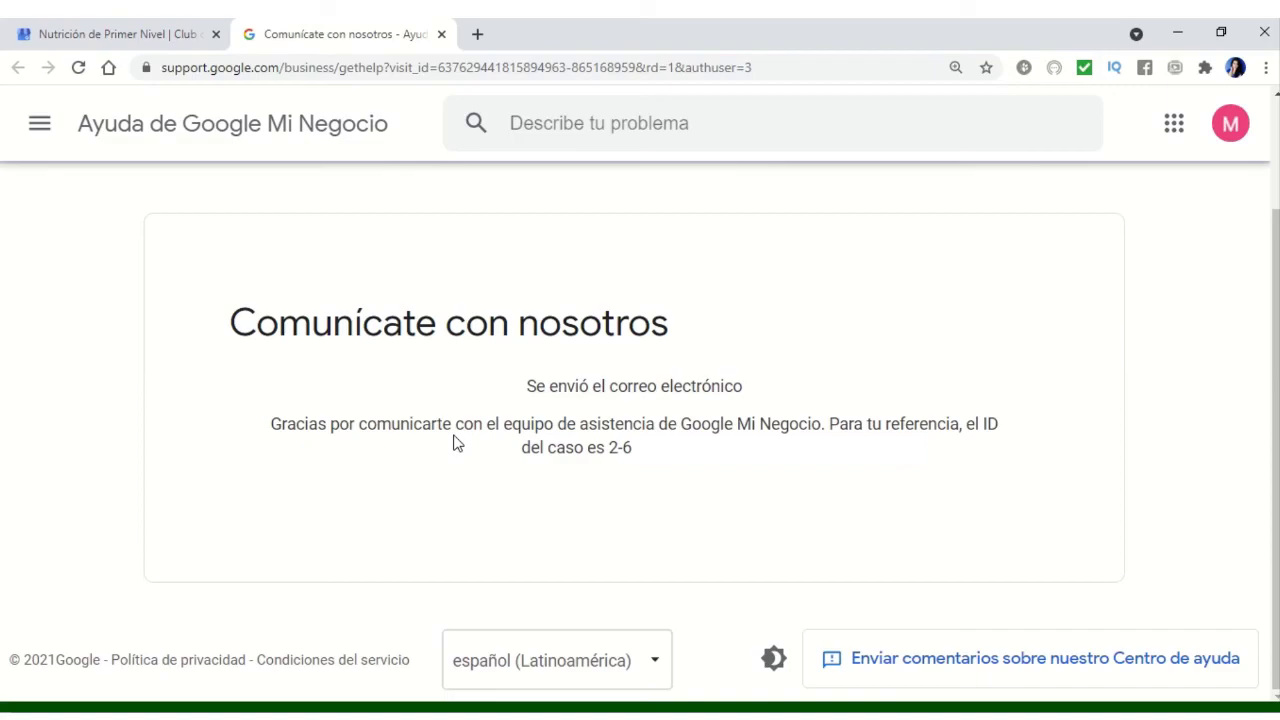
# Step: Close the support page, reload the business dashboard and check the profile's verification status
pyautogui.hotkey('ctrl', 'w')
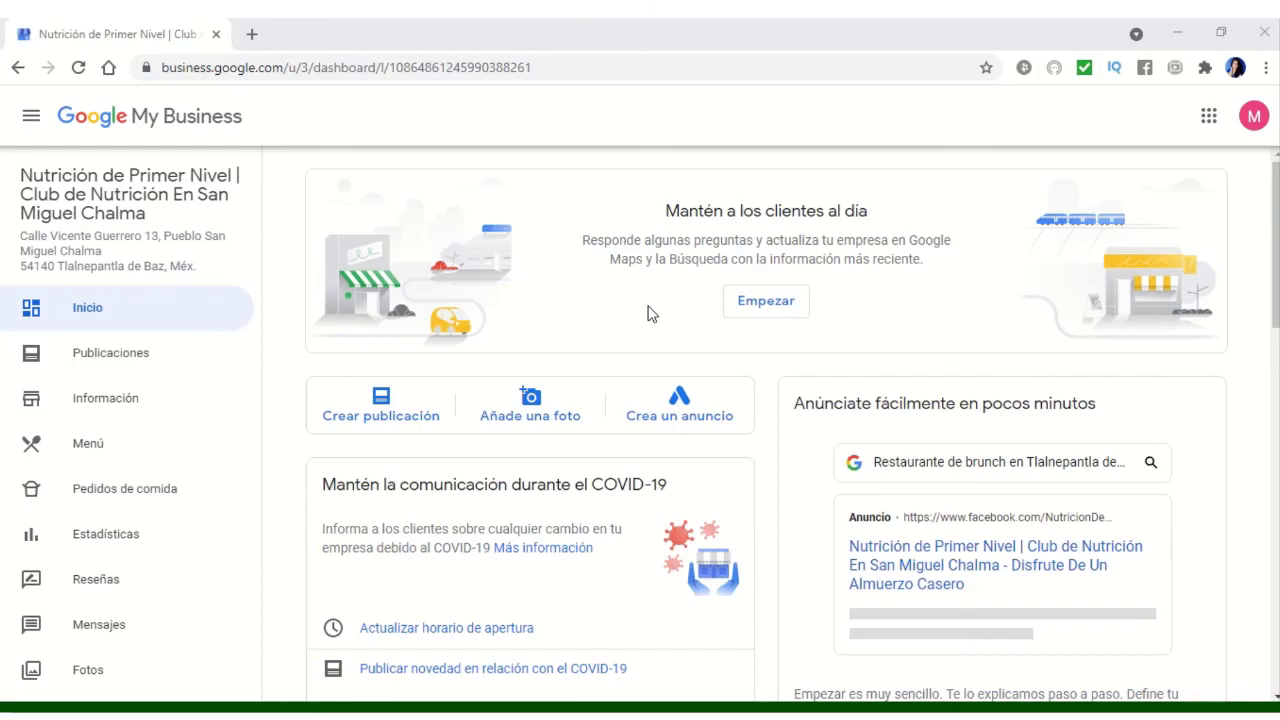
pyautogui.click(84, 74)
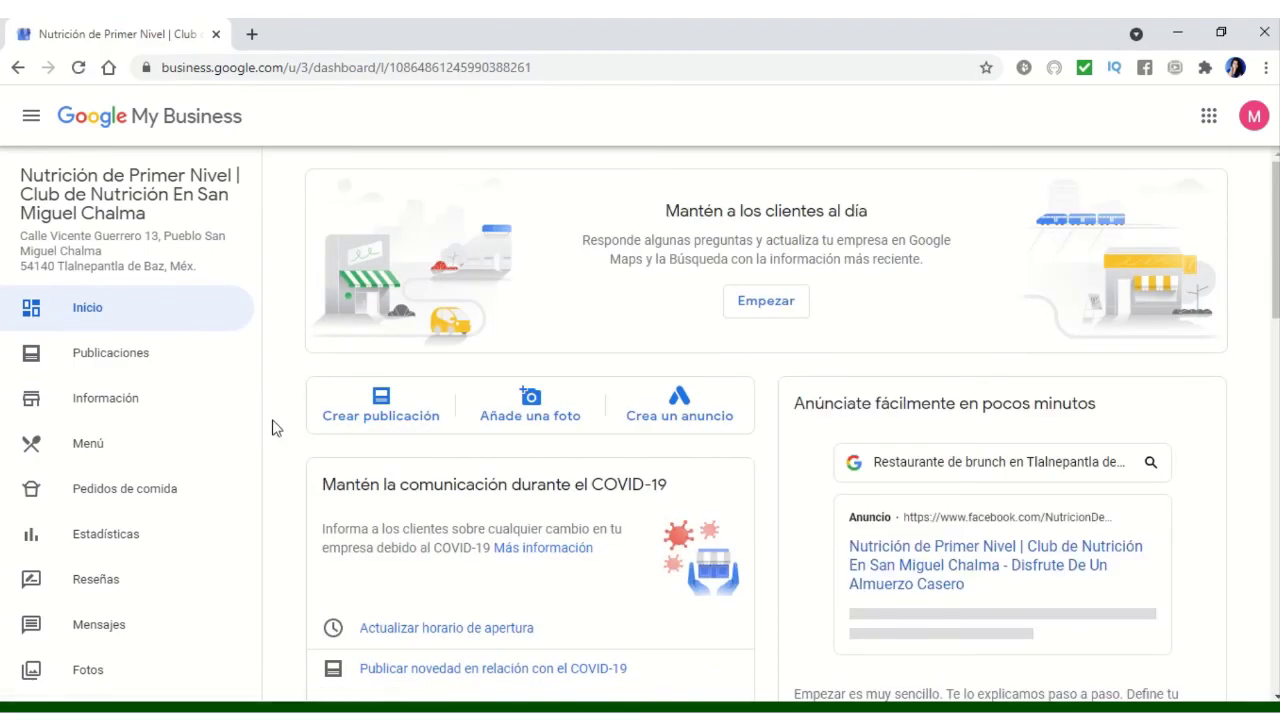
pyautogui.scroll(-5, 272, 428)
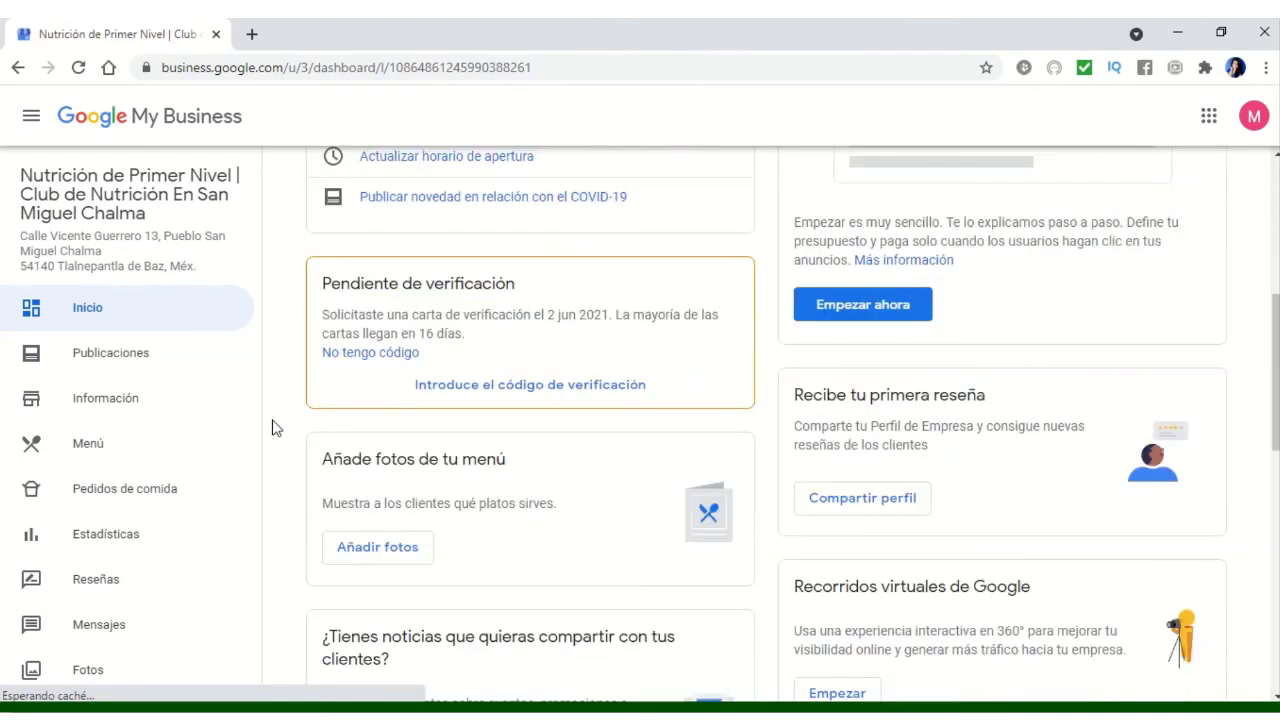